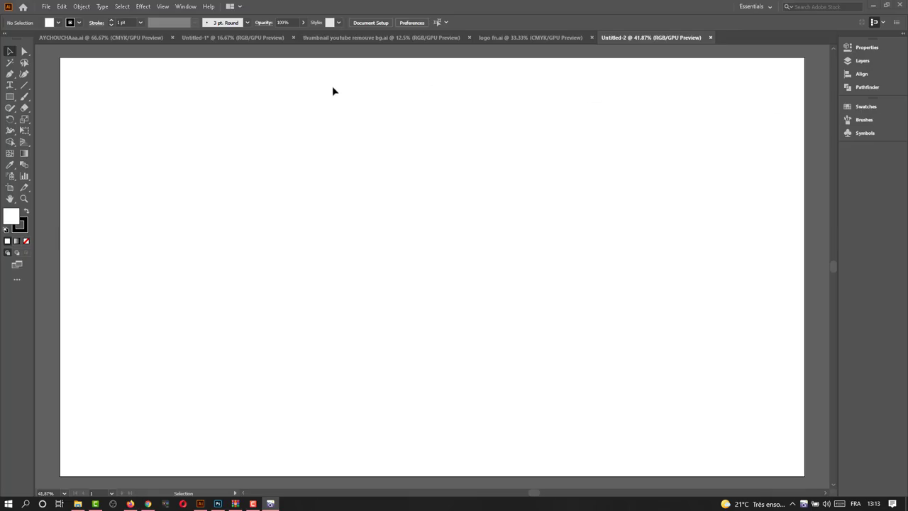
Draw a 244 px circle near the artboard centre with black fill and no stroke.
click(10, 97)
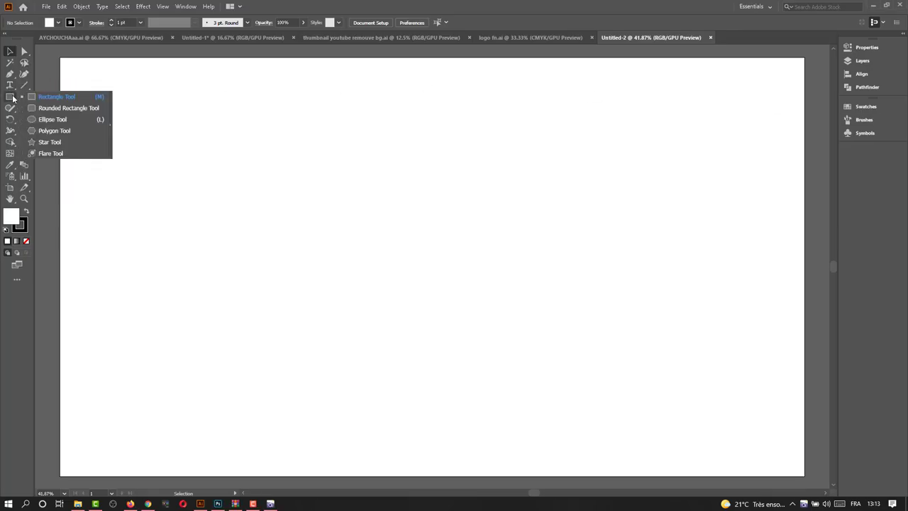
click(50, 118)
drag(358, 213, 454, 308)
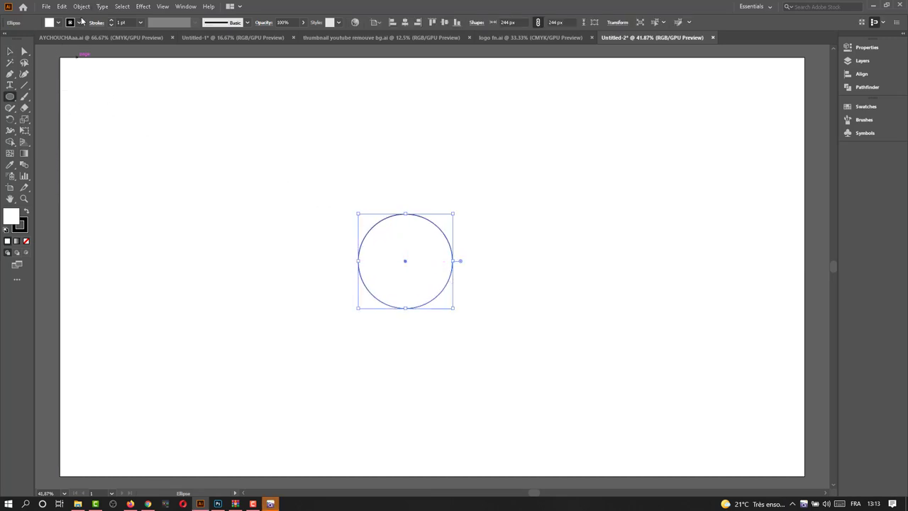
click(78, 22)
click(8, 39)
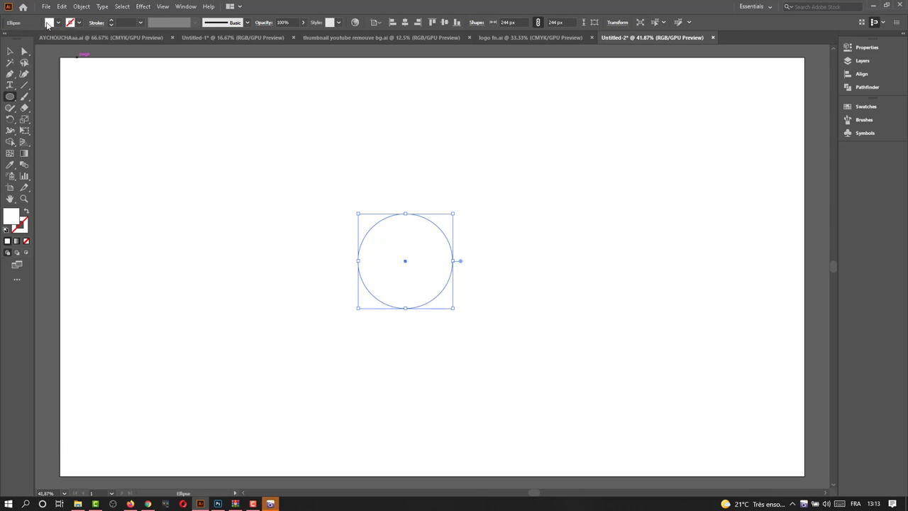
click(57, 23)
click(20, 66)
click(366, 136)
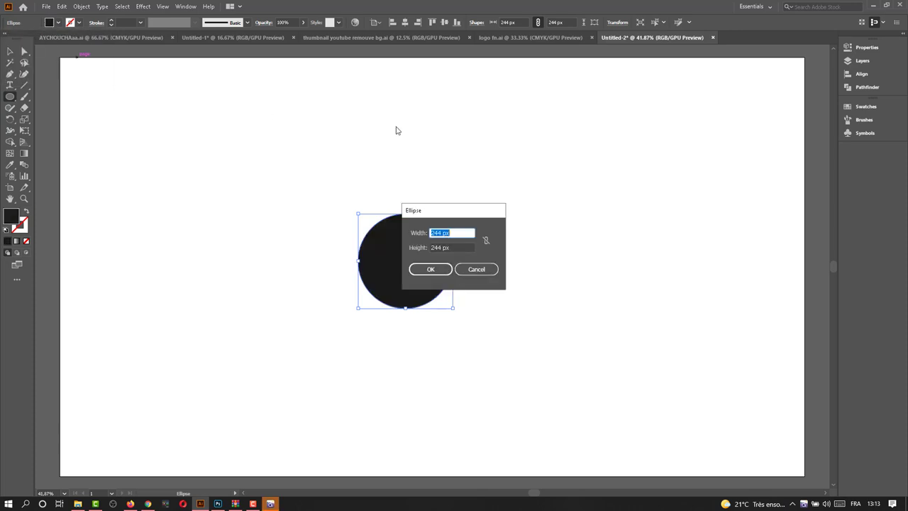
key(Escape)
Make a centred 172 px copy and subtract it from the big circle with Minus Front.
click(9, 51)
click(497, 256)
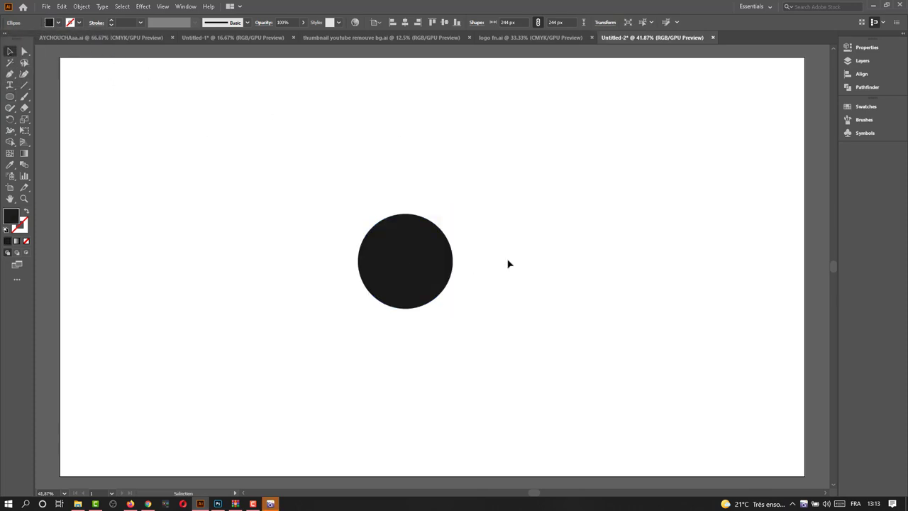
click(446, 287)
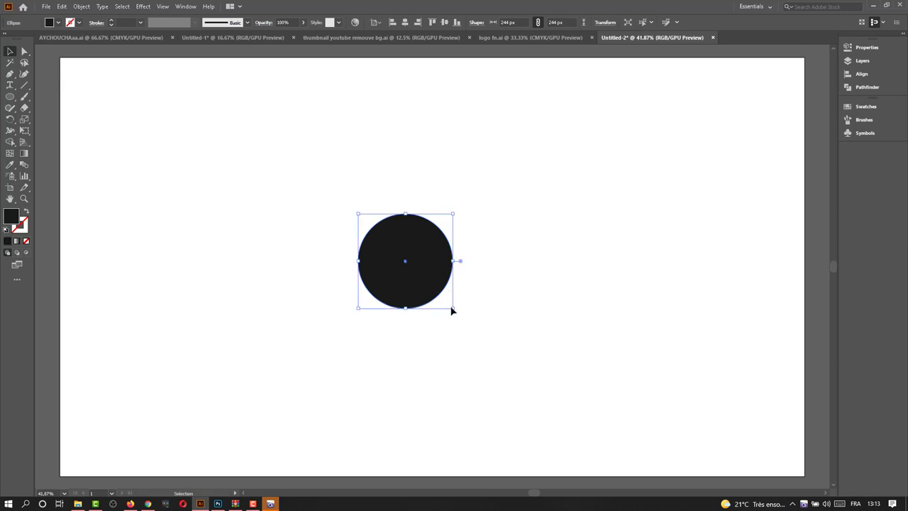
drag(451, 310, 440, 297)
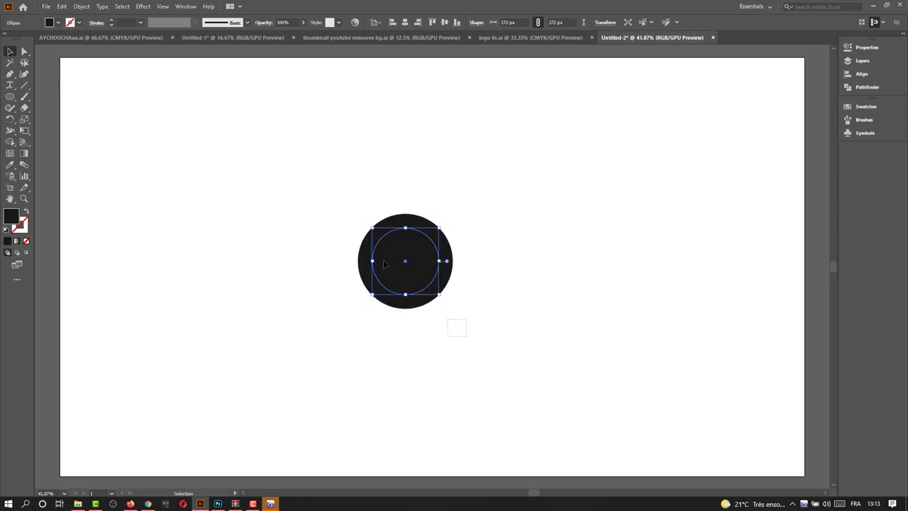
key(ctrl+a)
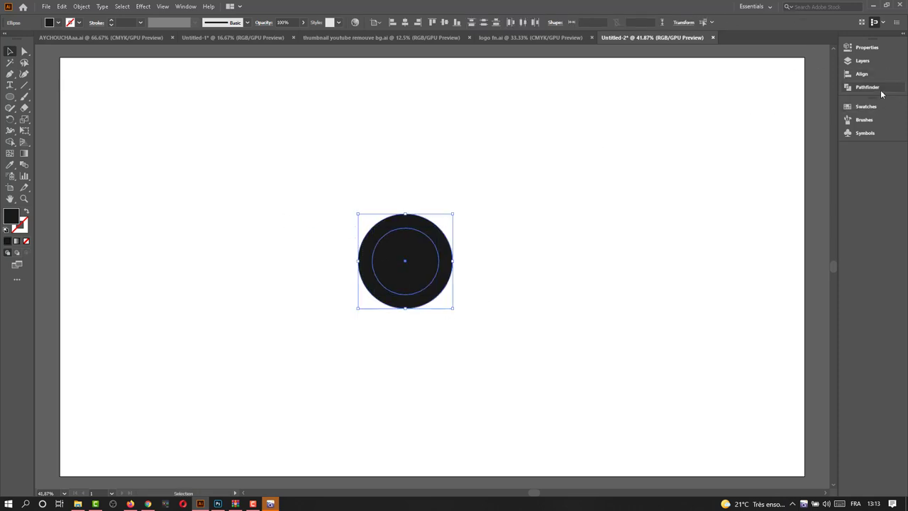
click(881, 90)
click(754, 68)
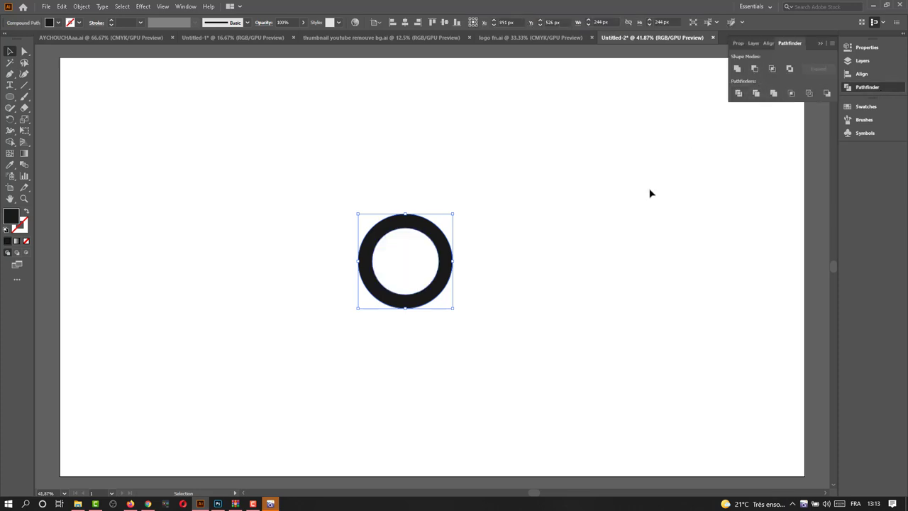
click(649, 192)
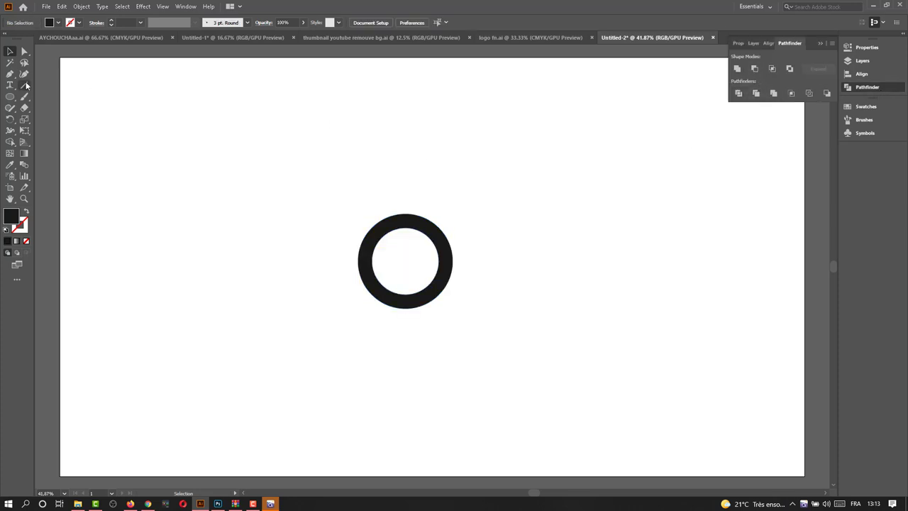
Draw a tall black rectangle rising from the ring's left edge.
drag(10, 97, 53, 96)
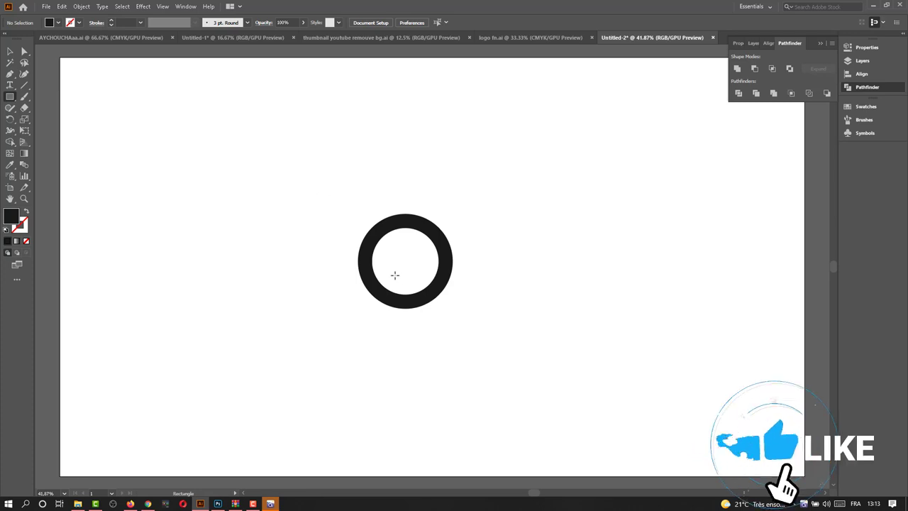
scroll(374, 255, up, 3)
scroll(375, 256, up, 2)
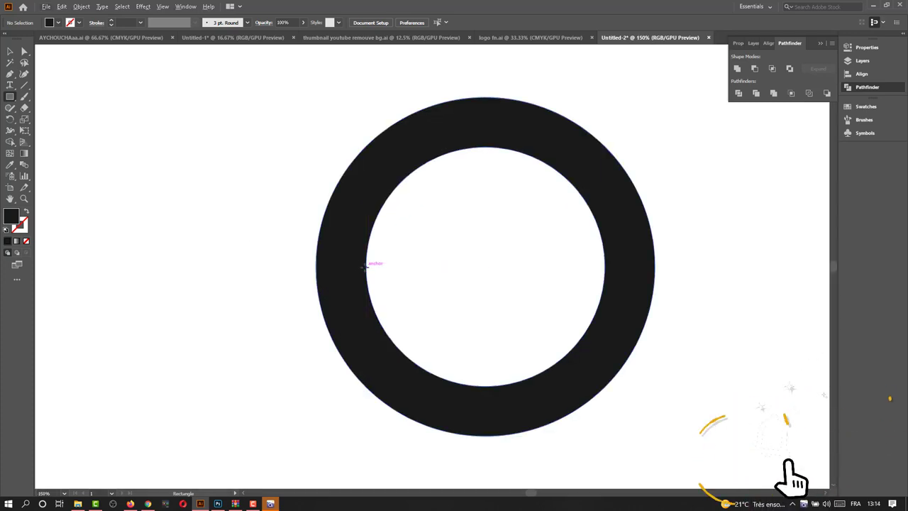
mouse_move(366, 266)
mouse_down()
mouse_move(310, 108)
mouse_move(317, 131)
mouse_up()
scroll(308, 165, down, 3)
Shorten the vertical bar by dragging its top edge down.
click(10, 51)
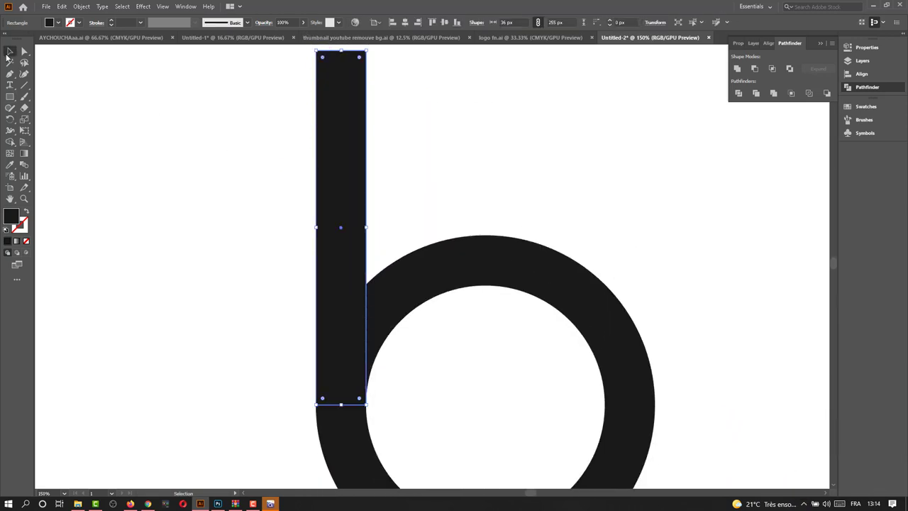
click(220, 176)
scroll(280, 198, up, 2)
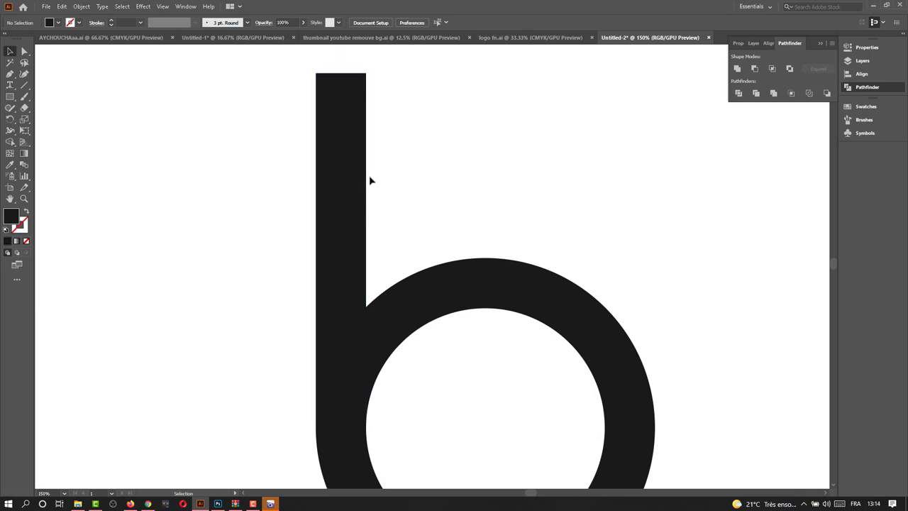
click(344, 91)
drag(341, 73, 341, 135)
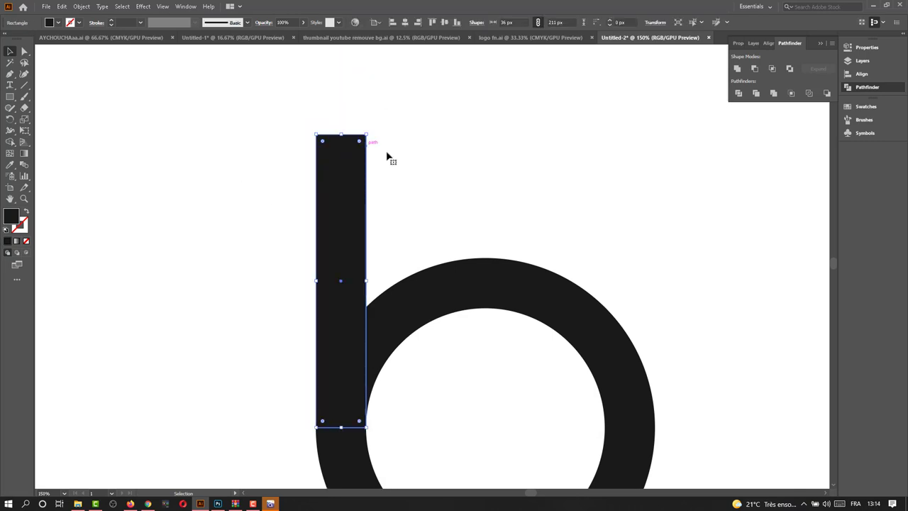
click(458, 174)
scroll(454, 179, down, 2)
scroll(454, 179, down, 2)
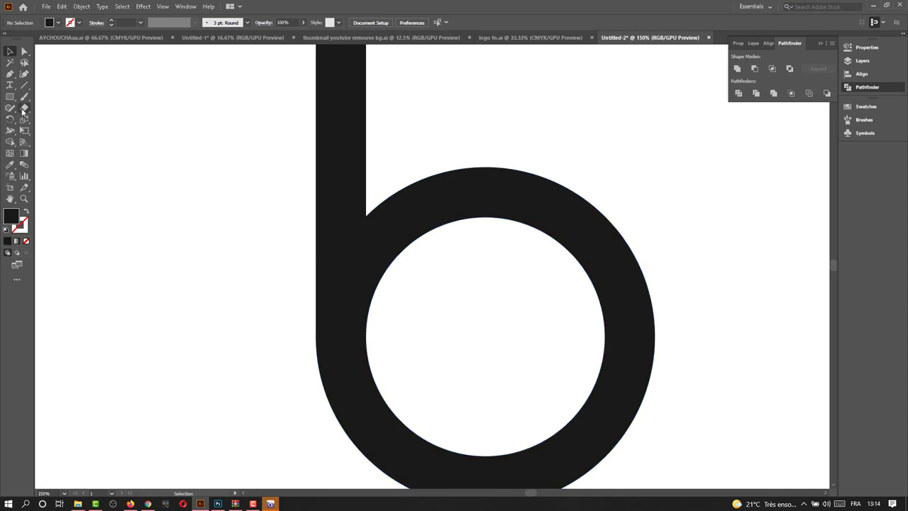
Draw a 144 px circle inside the ring's hole and turn it into a thin outline.
drag(10, 96, 57, 120)
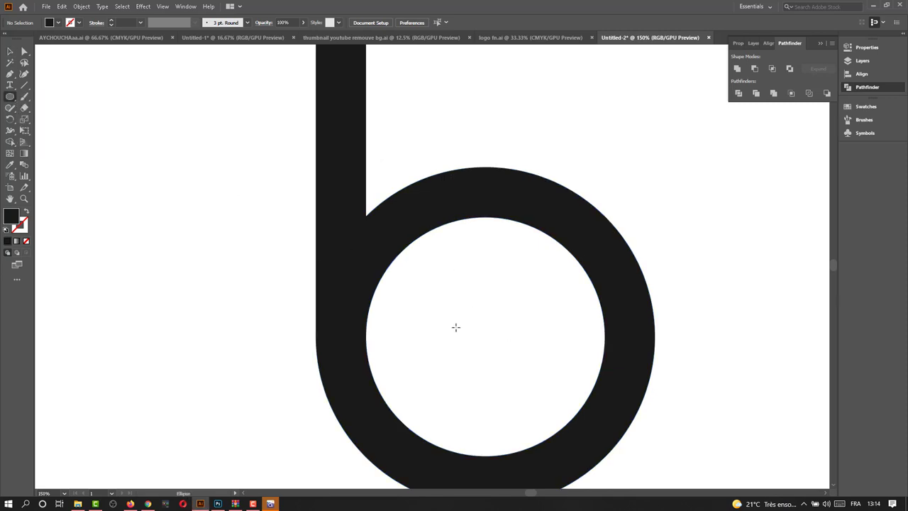
drag(488, 335, 588, 436)
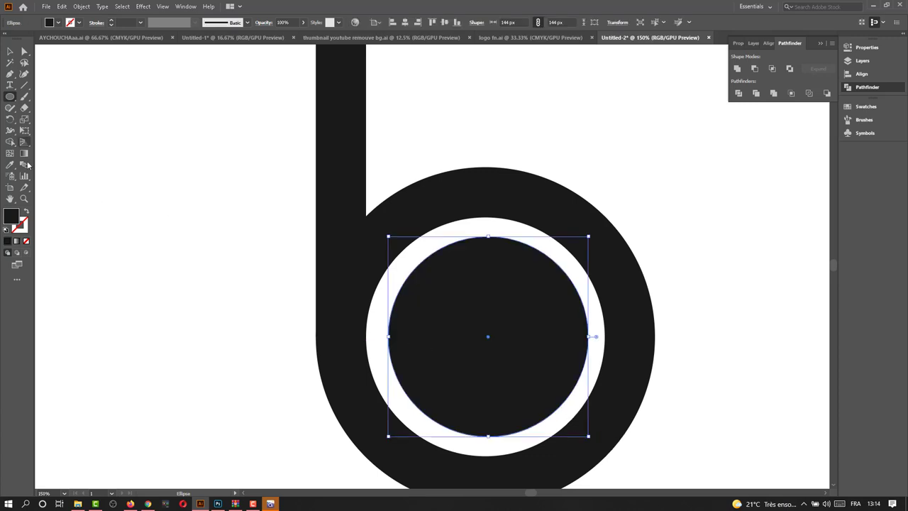
click(28, 213)
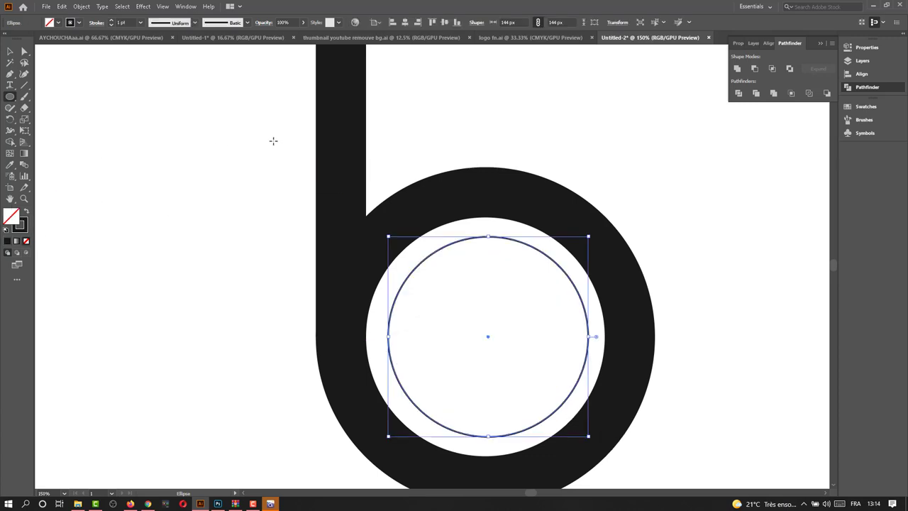
Draw a 212 px vertical line and move it to the inner circle's left edge.
click(25, 84)
click(401, 339)
click(476, 283)
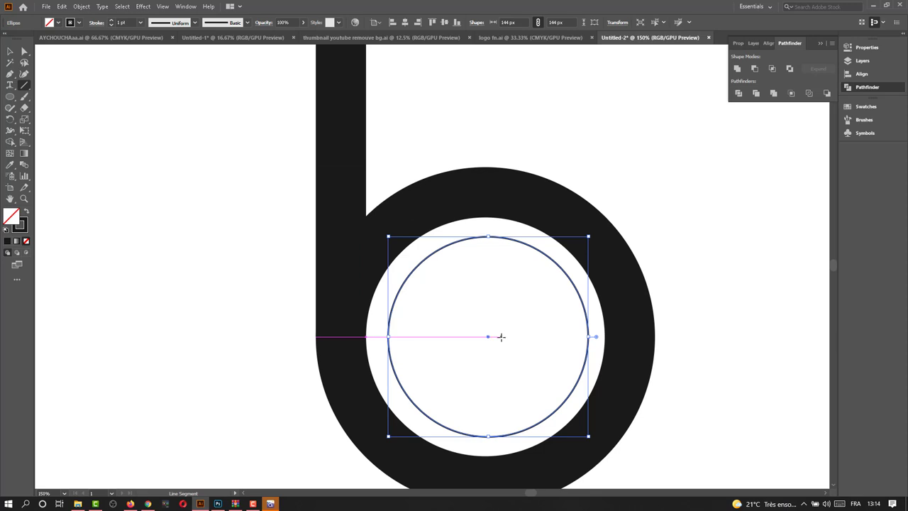
mouse_move(500, 337)
mouse_down()
mouse_move(505, 86)
mouse_move(500, 173)
mouse_up()
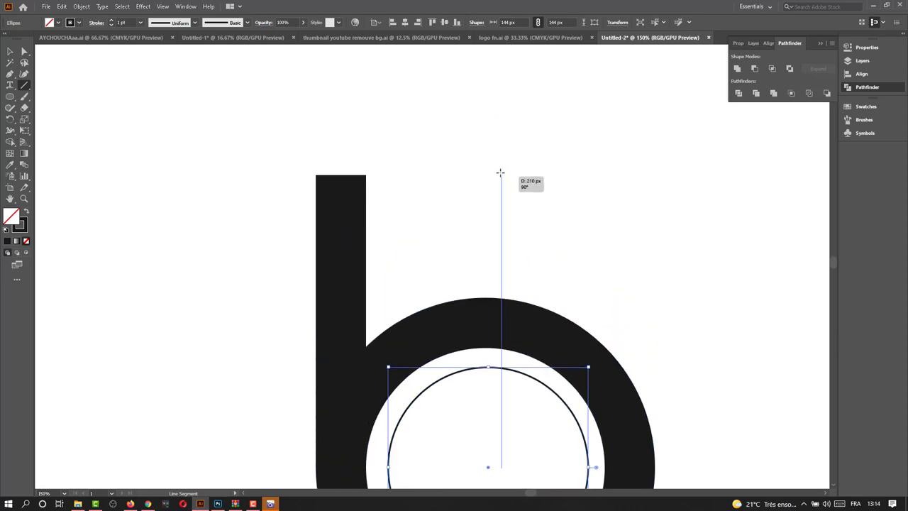
drag(500, 173, 500, 173)
scroll(497, 228, down, 2)
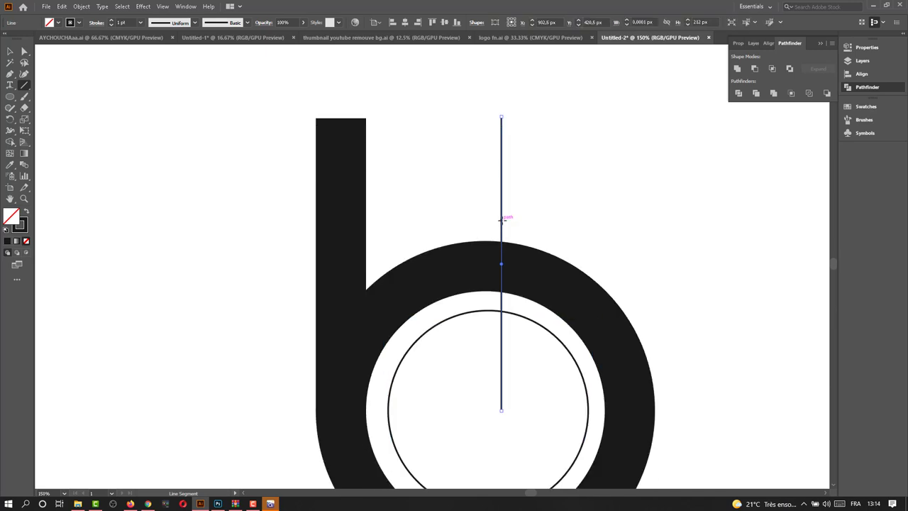
key(v)
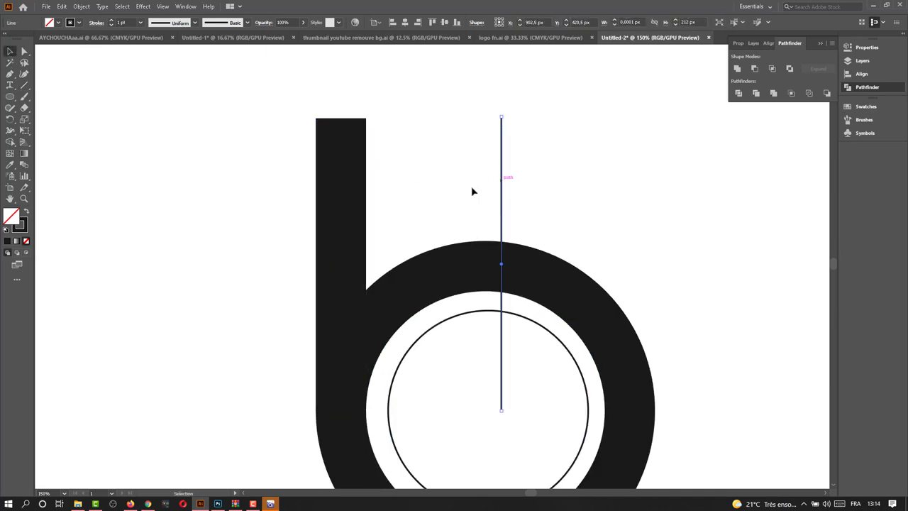
drag(501, 202, 389, 202)
click(452, 189)
scroll(452, 189, down, 2)
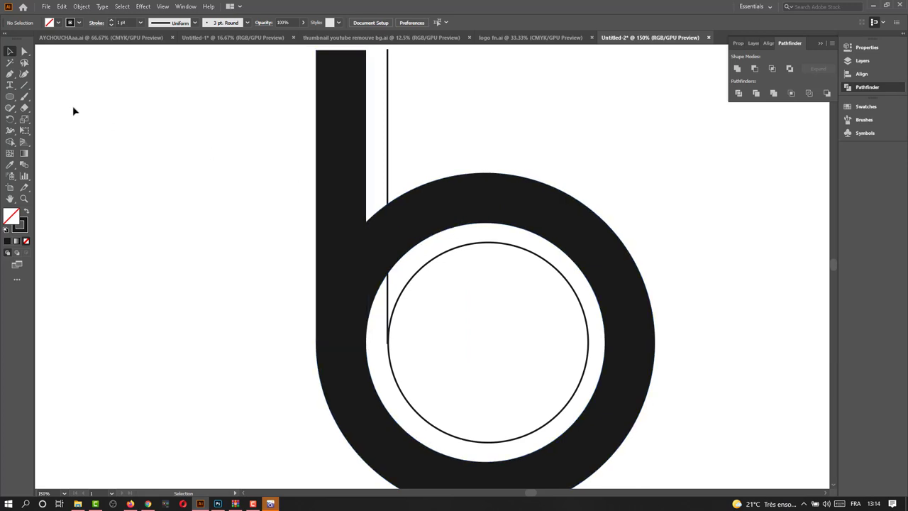
drag(16, 103, 32, 97)
Nudge the vertical line one pixel left toward the circle's edge.
key(v)
click(388, 106)
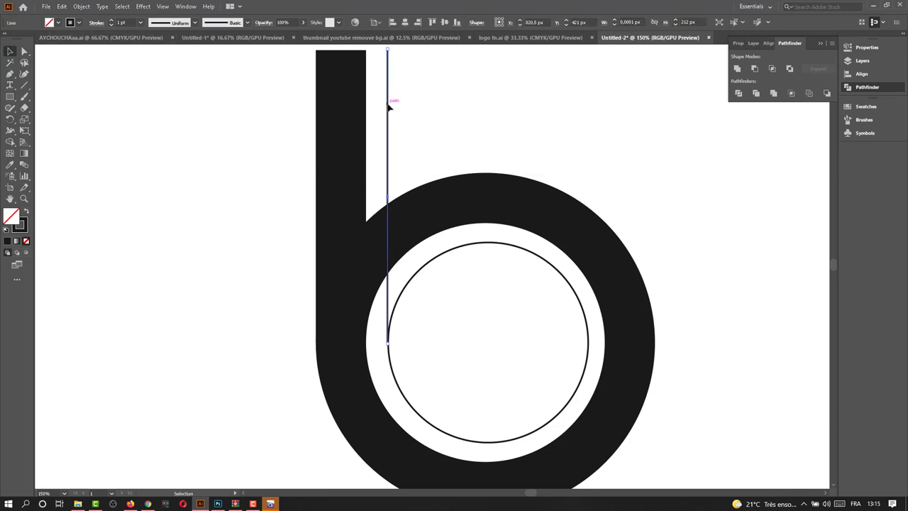
click(429, 109)
scroll(405, 254, up, 4)
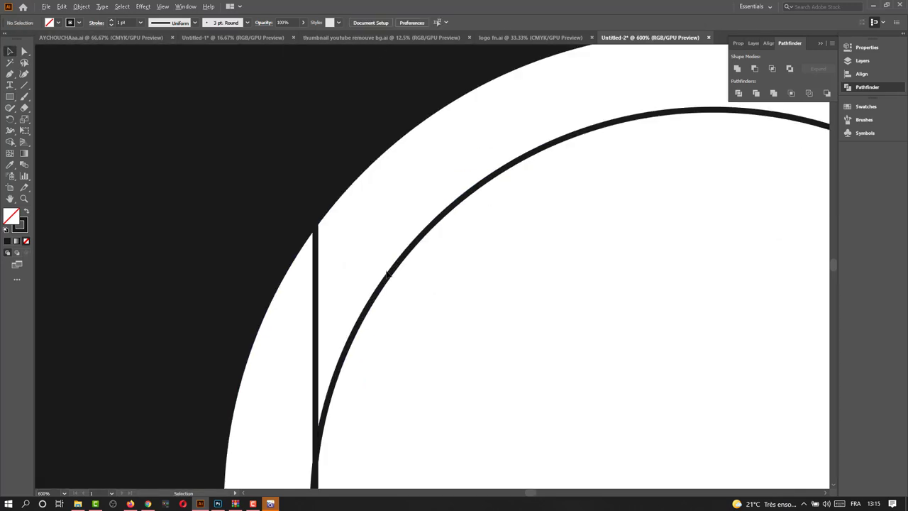
scroll(333, 312, down, 4)
click(318, 274)
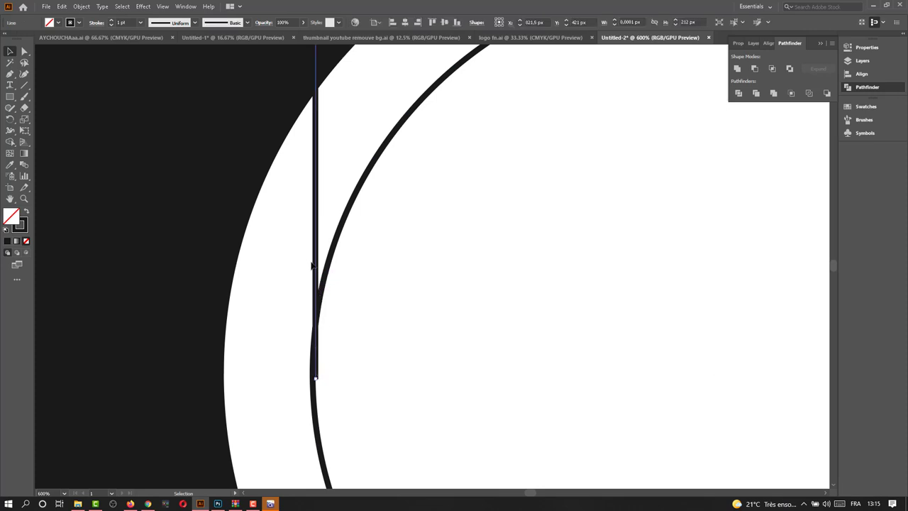
key(Left)
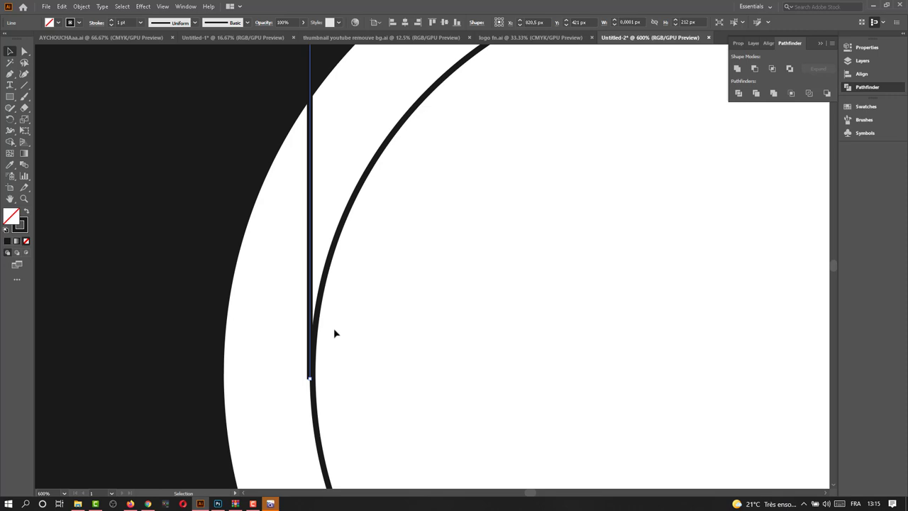
right_click(311, 275)
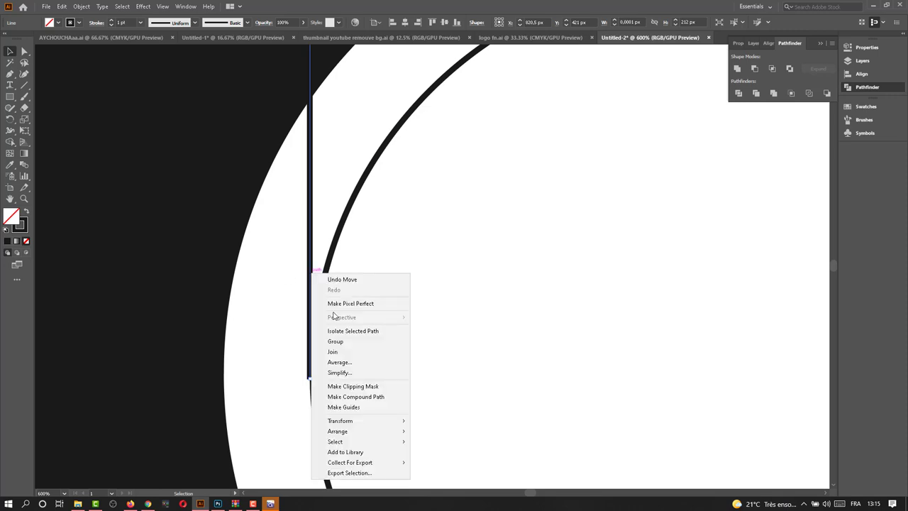
click(353, 331)
key(Escape)
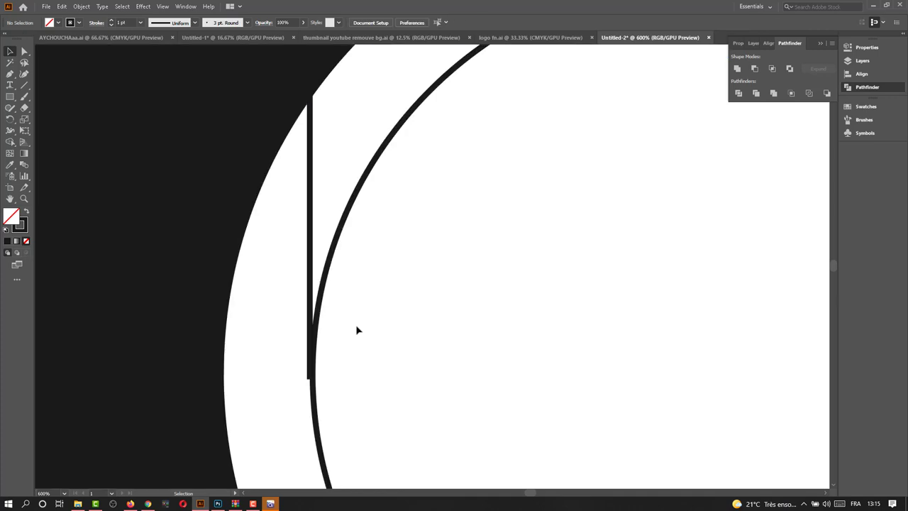
Make the inner circle and line pixel perfect, then nudge the line onto the circle edge.
right_click(321, 305)
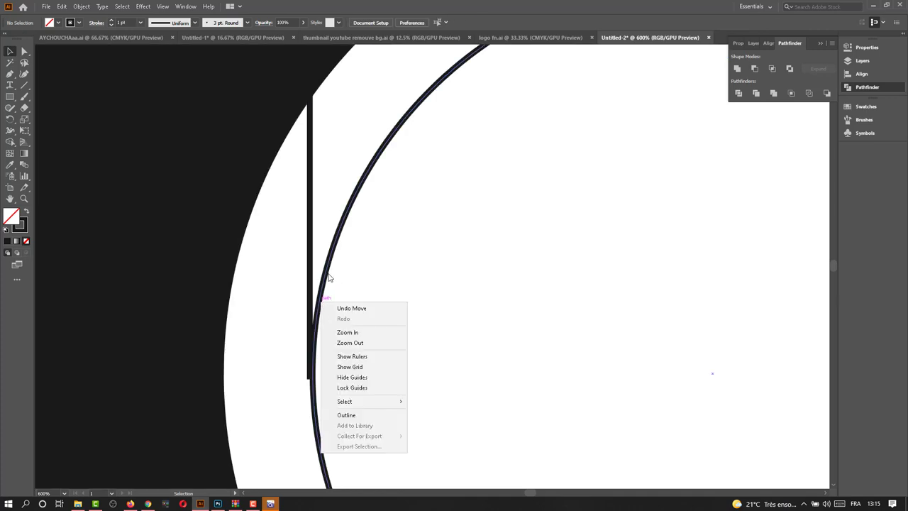
click(329, 276)
right_click(328, 274)
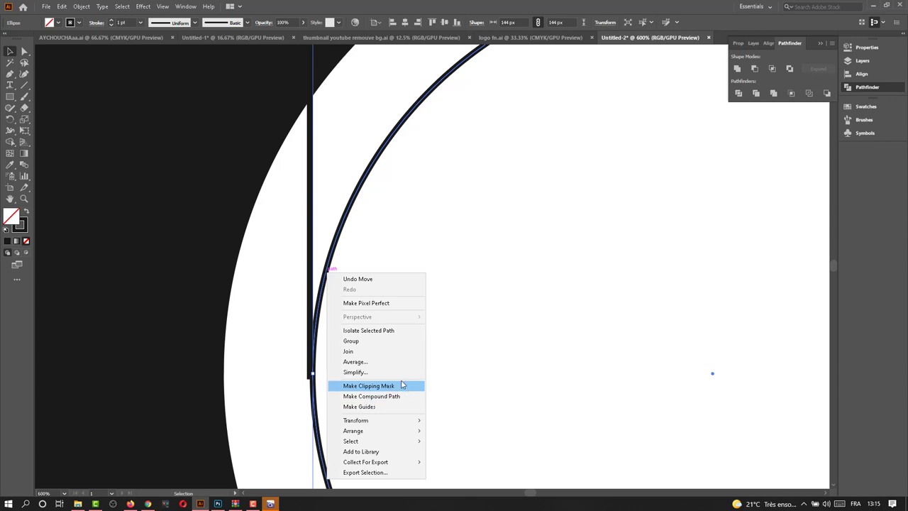
click(347, 303)
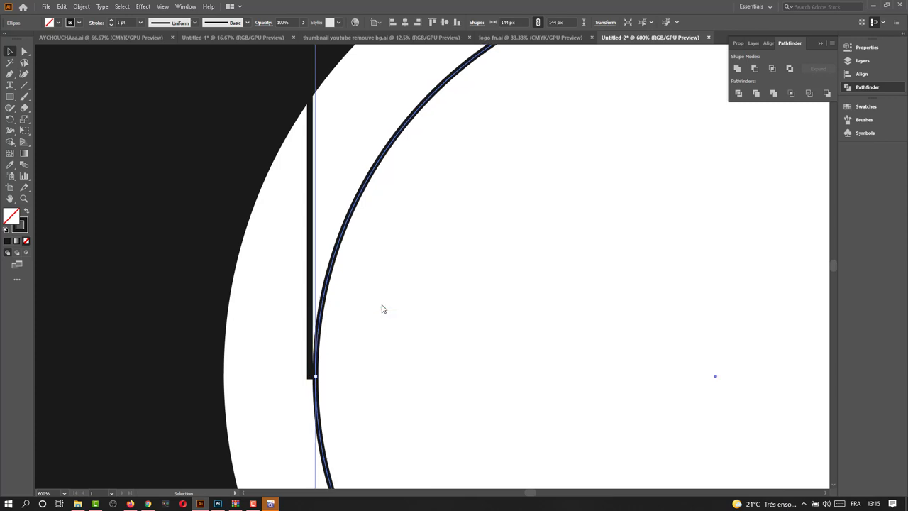
click(311, 236)
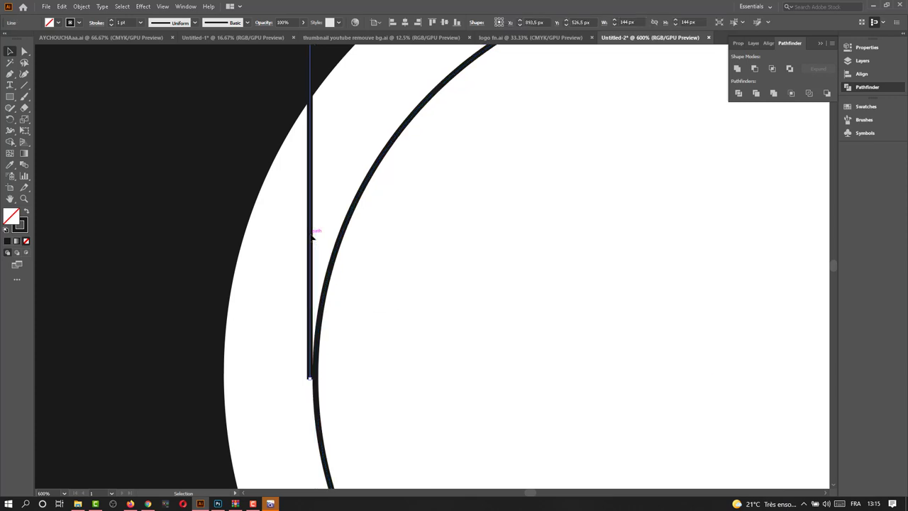
right_click(310, 234)
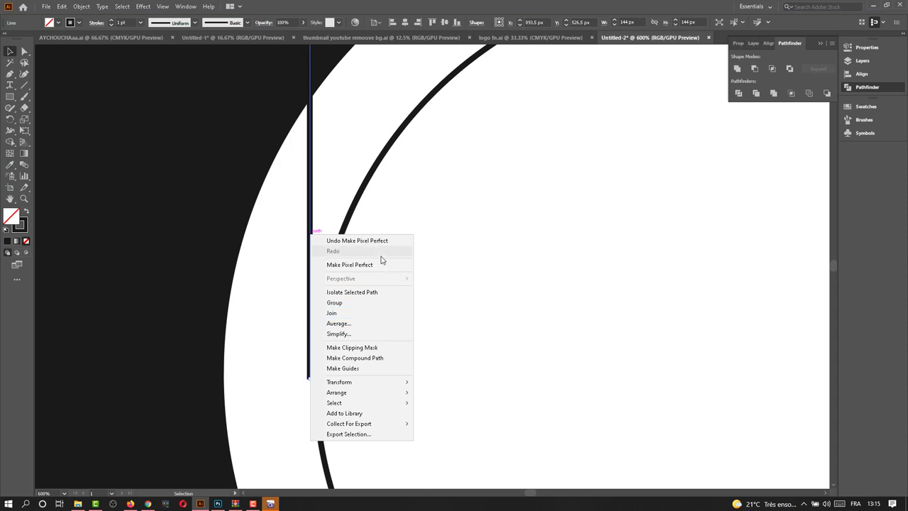
click(349, 264)
drag(315, 259, 315, 259)
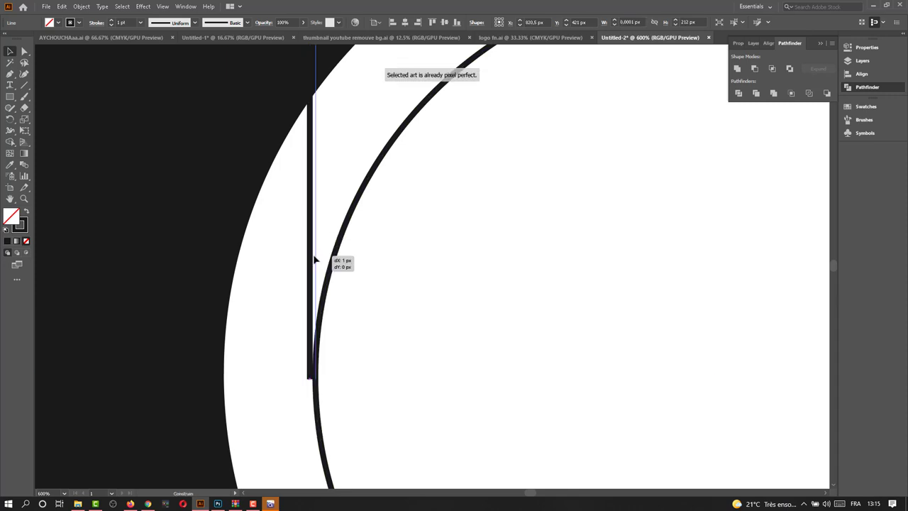
click(358, 305)
scroll(358, 305, down, 3)
scroll(358, 310, down, 1)
scroll(396, 368, down, 1)
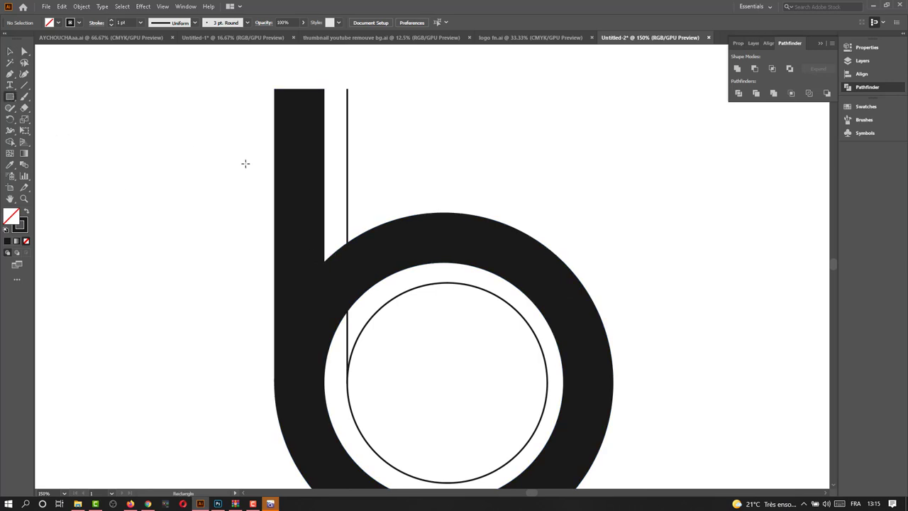
Draw a black rectangle between stem and line, snap it to pixels, and move it down.
click(27, 211)
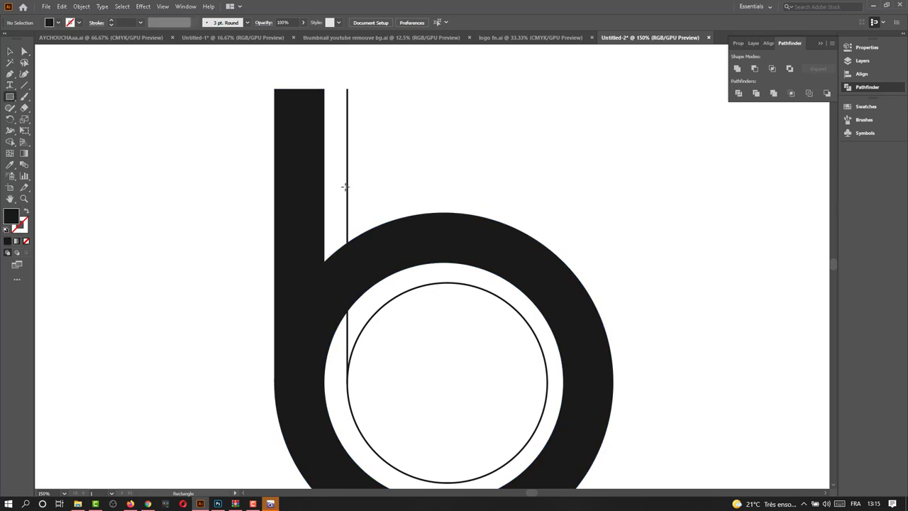
drag(347, 186, 323, 104)
click(10, 51)
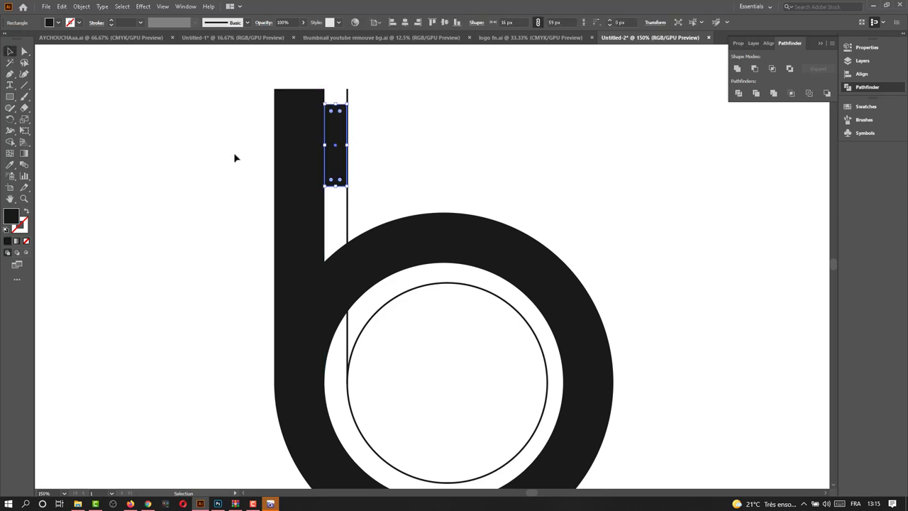
right_click(287, 174)
click(344, 200)
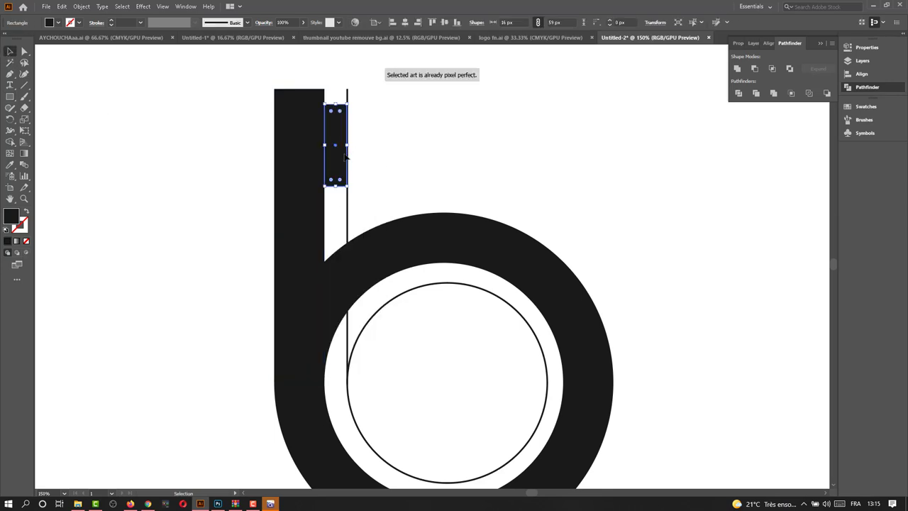
right_click(345, 157)
click(352, 185)
click(330, 146)
mouse_move(328, 146)
mouse_down()
mouse_move(334, 366)
mouse_move(334, 355)
mouse_up()
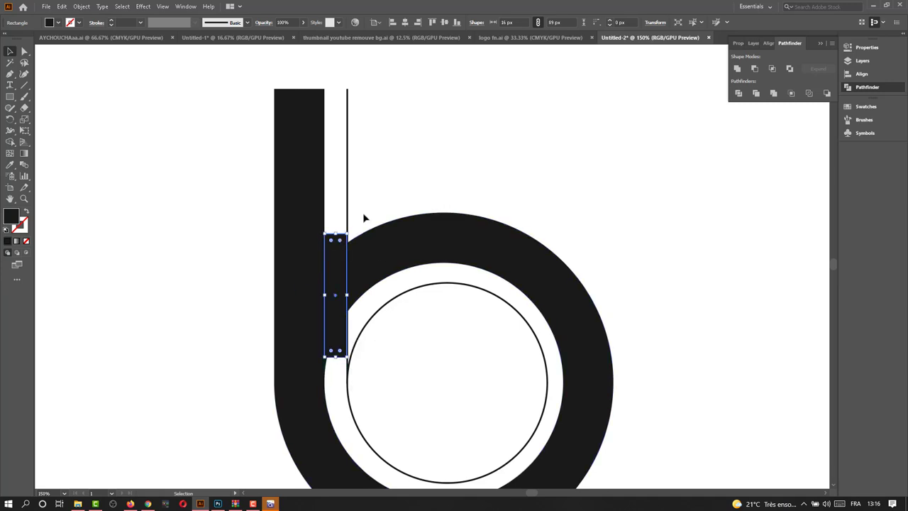
Try subtracting the rectangle from the ring with Minus Front, then undo it.
shift+click(354, 223)
shift+click(347, 178)
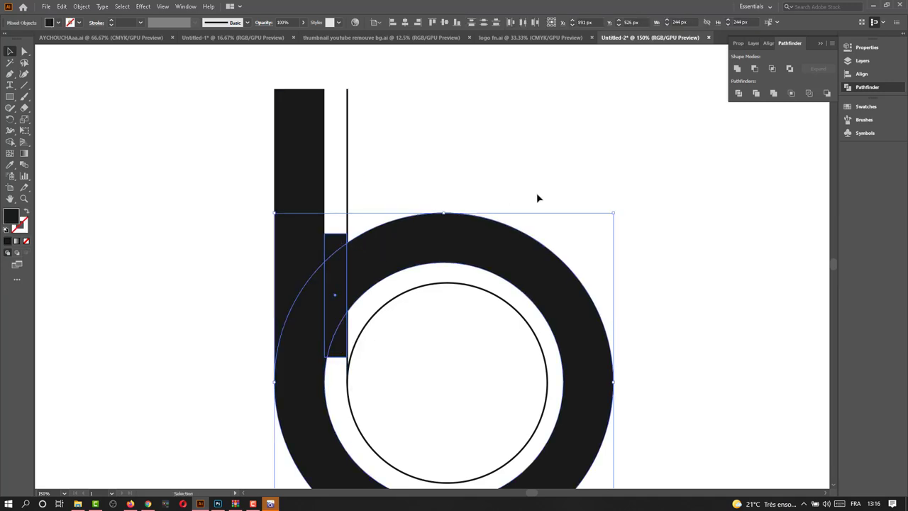
click(755, 69)
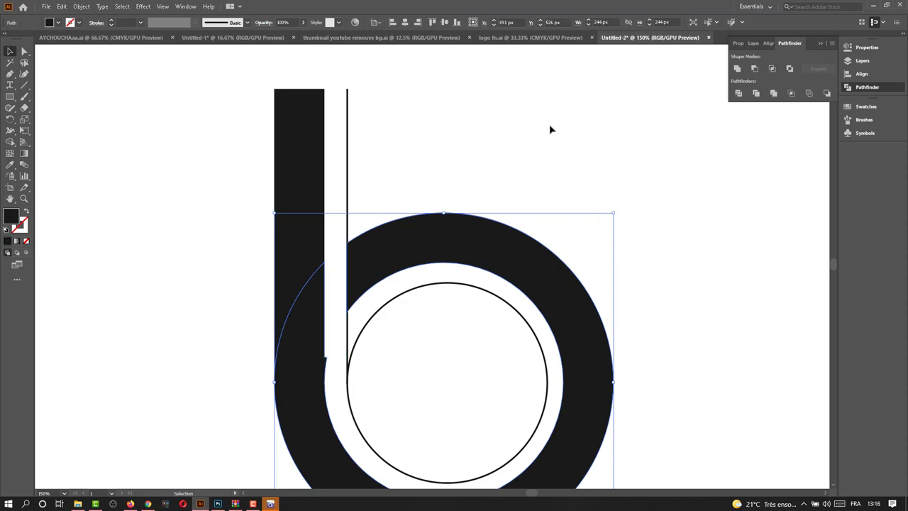
key(ctrl+z)
key(ctrl+shift+z)
key(ctrl+z)
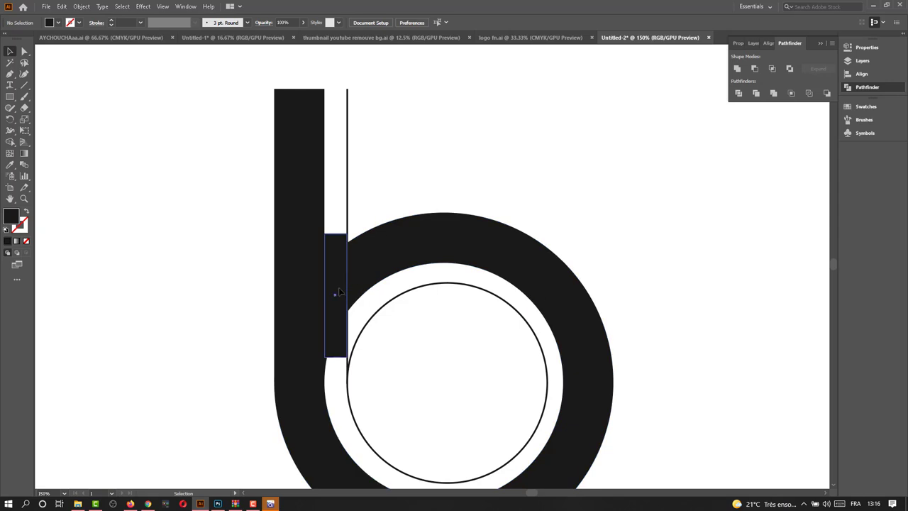
Lengthen the rectangle to 107 px tall and combine it with the ring via Pathfinder.
click(334, 298)
drag(336, 360, 333, 381)
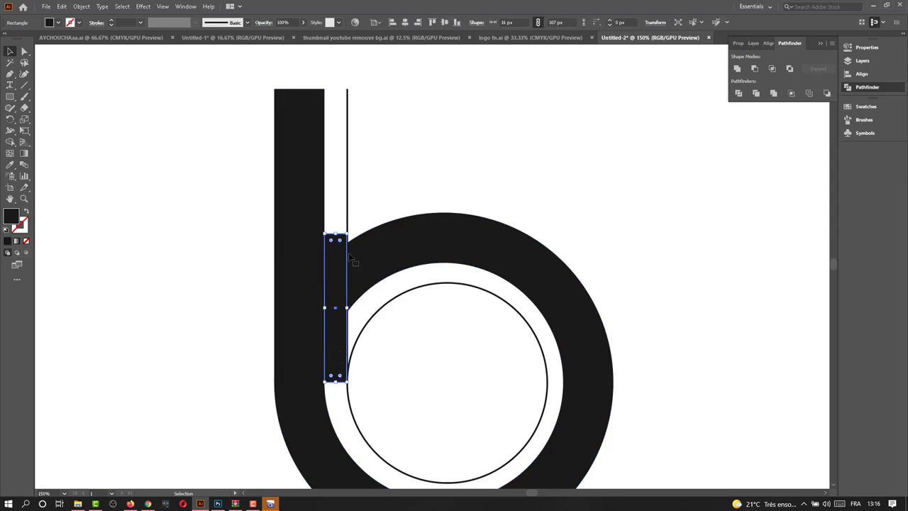
ctrl+click(367, 256)
shift+click(368, 256)
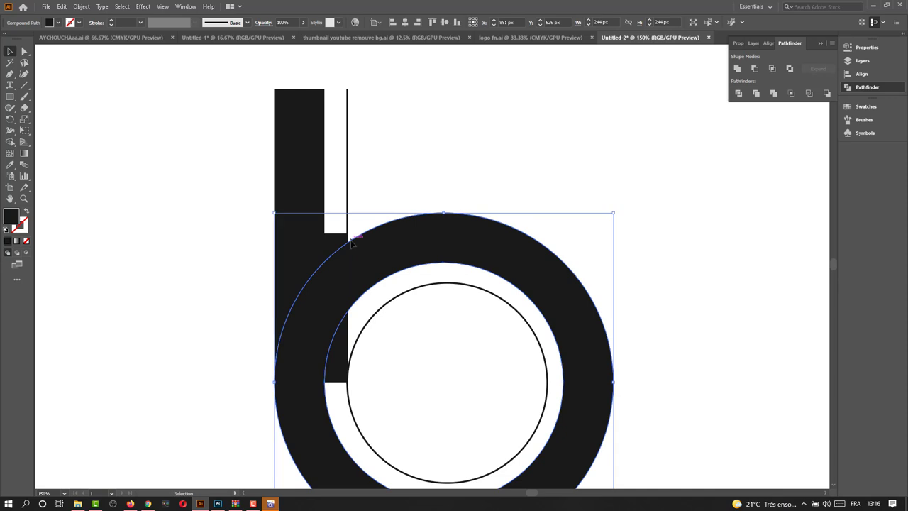
click(754, 68)
click(583, 108)
key(ctrl+minus)
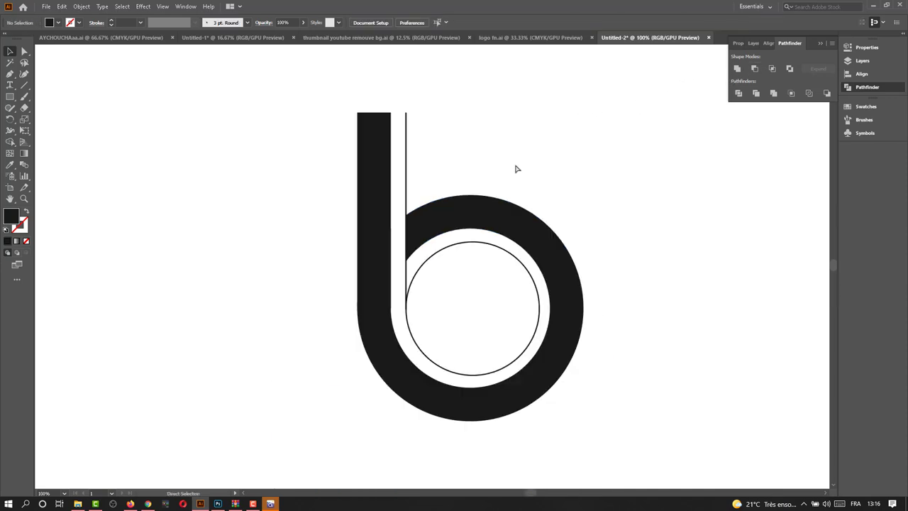
scroll(516, 169, right, 2)
scroll(346, 138, up, 3)
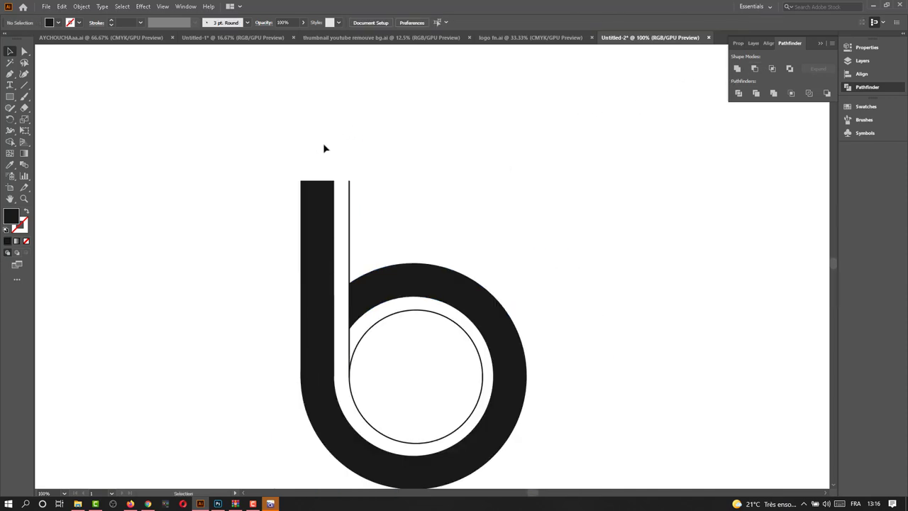
Draw a 36 px square above the stem and pull its top-right anchor down into a slanted cap.
click(10, 96)
drag(332, 175, 300, 169)
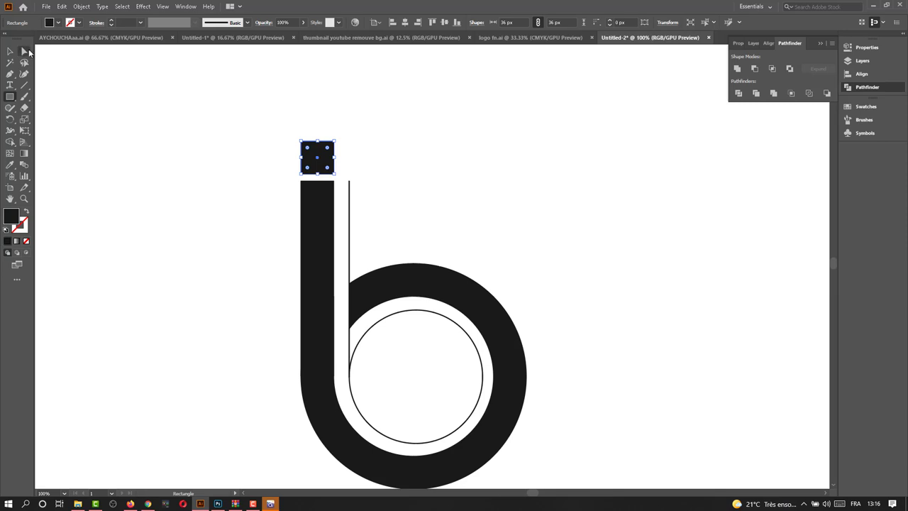
click(28, 51)
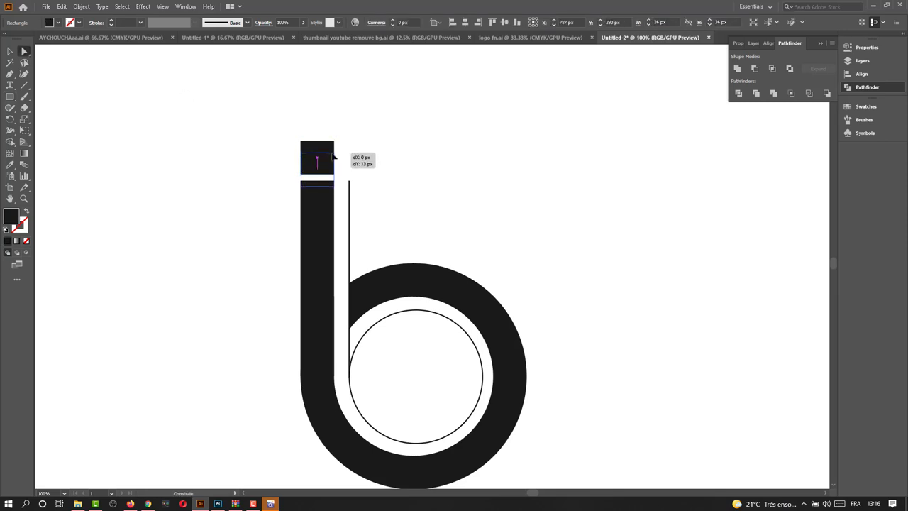
drag(334, 142, 334, 163)
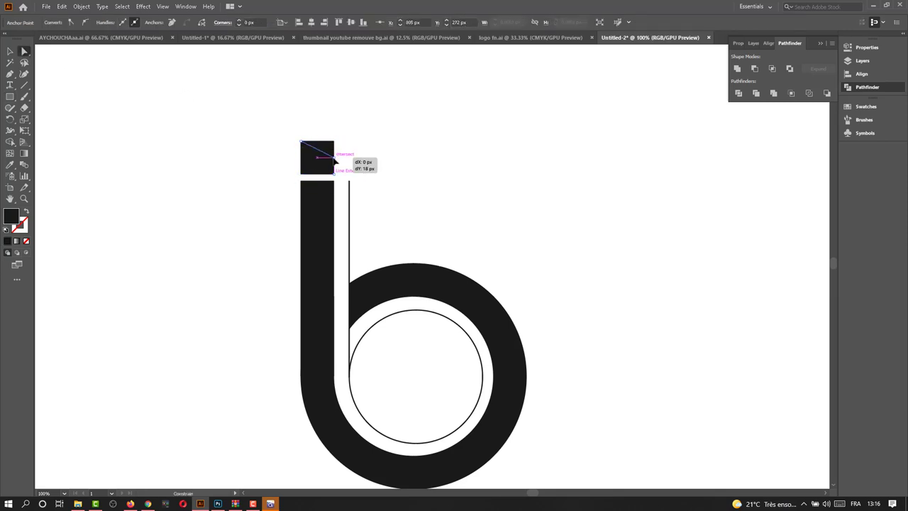
click(358, 160)
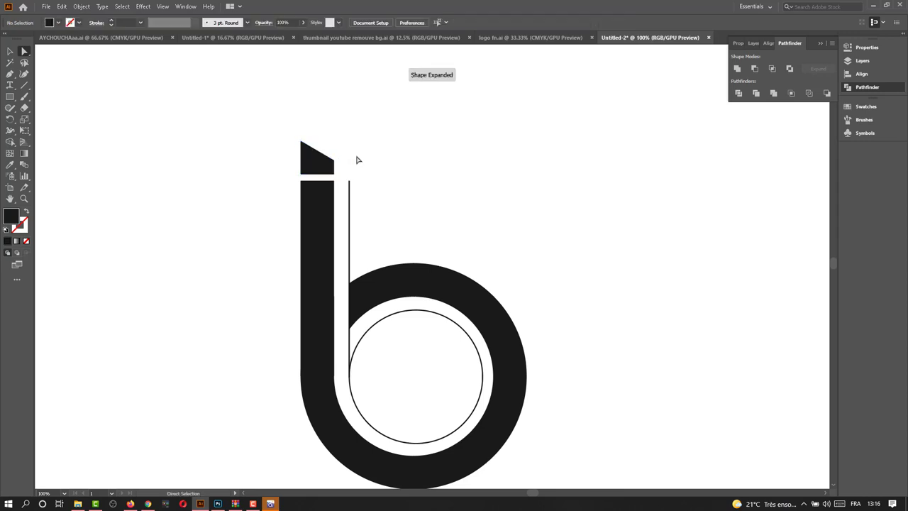
alt+scroll(358, 160, down, 1)
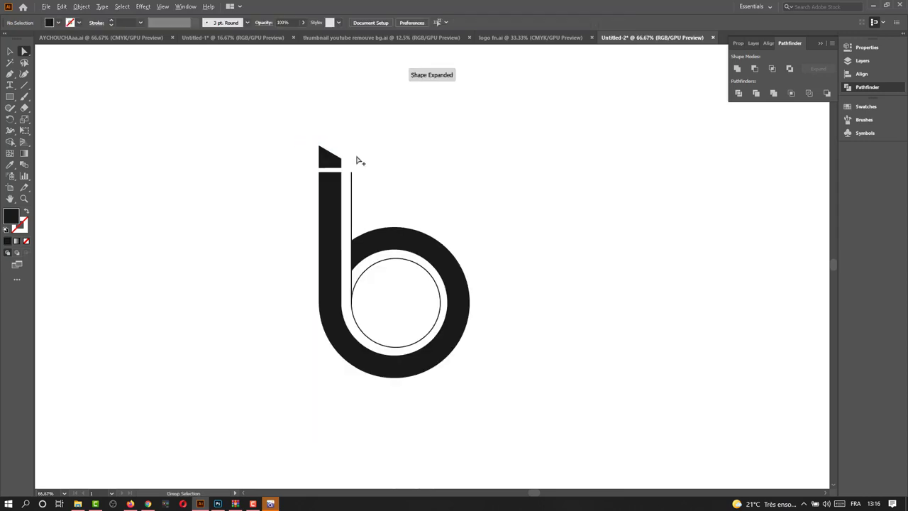
click(448, 254)
click(58, 24)
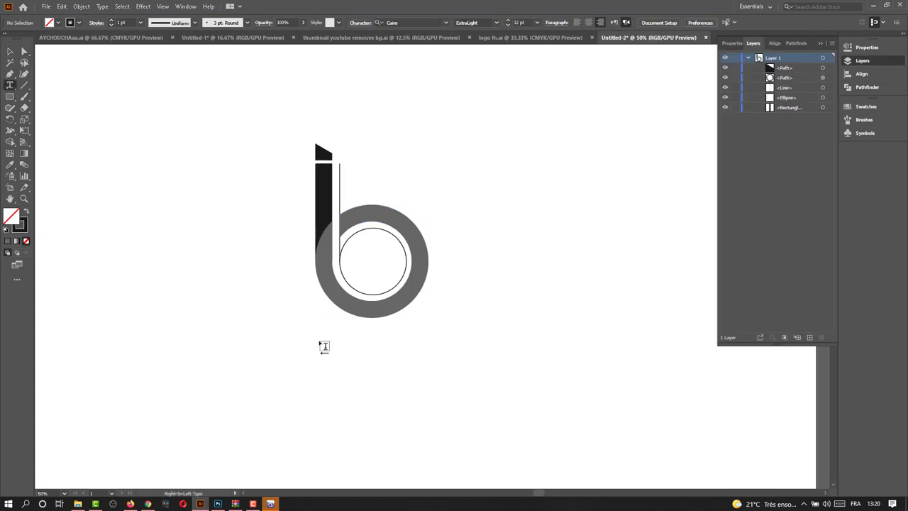
Type the name text below the logo, then enlarge and centre it under the b.
click(320, 343)
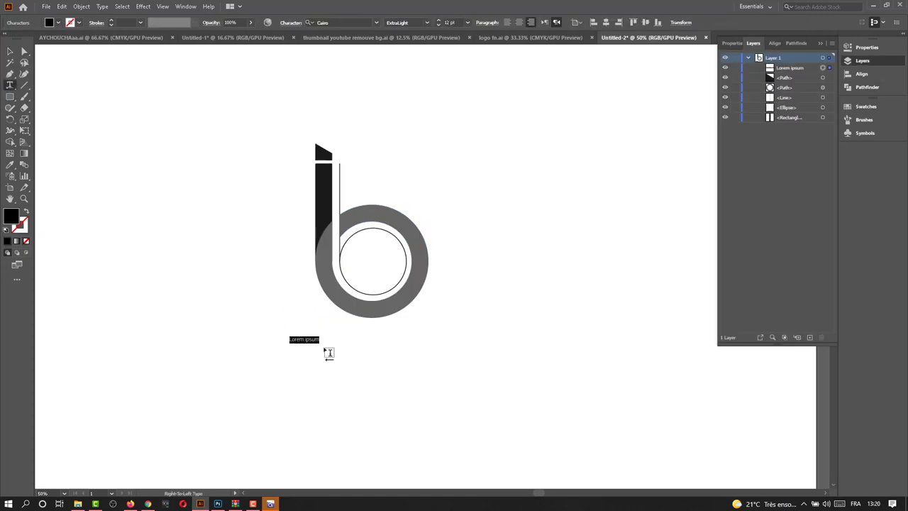
text(Ahmed Bns)
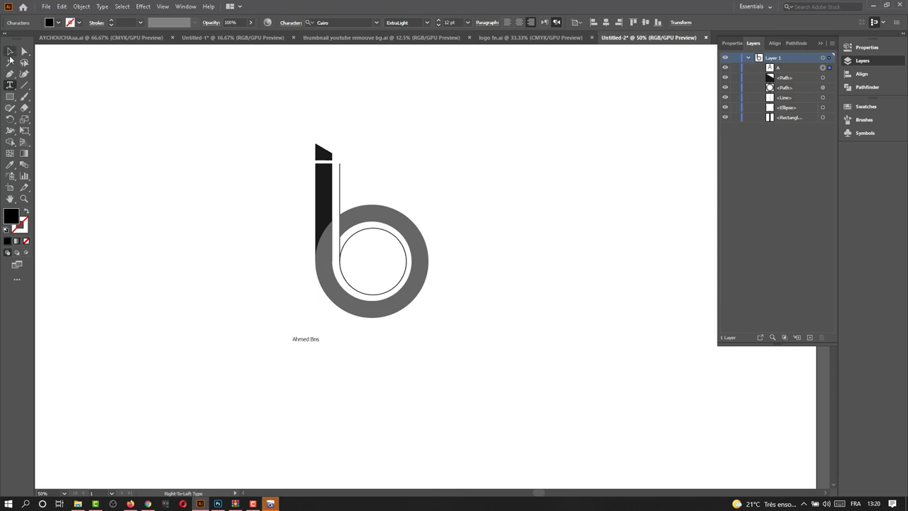
click(9, 54)
mouse_move(321, 342)
mouse_down()
mouse_move(391, 367)
mouse_move(369, 344)
mouse_up()
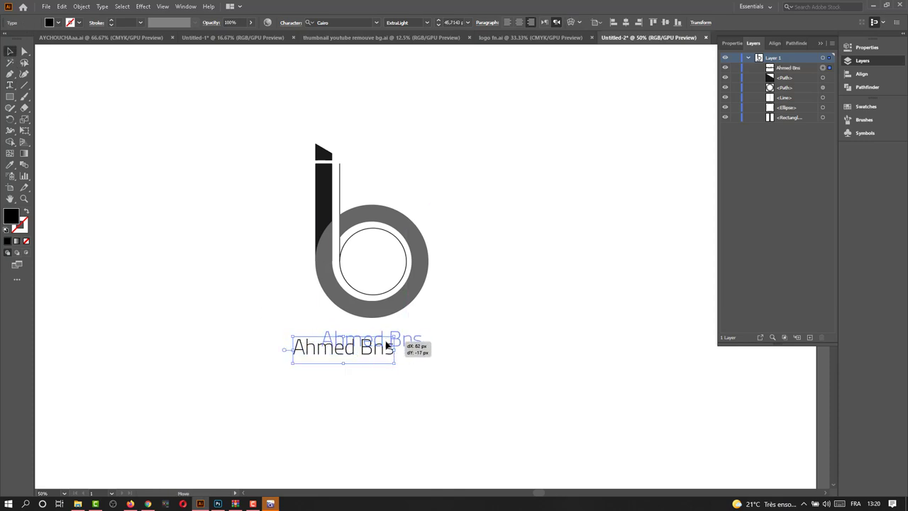
drag(370, 343, 391, 344)
drag(329, 357, 317, 359)
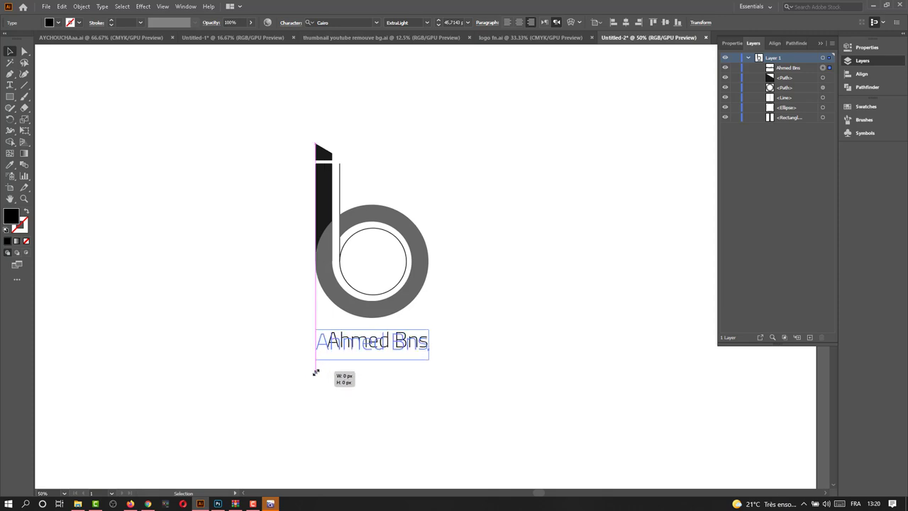
Set the name in Bebas Neue, scale it to the logo's width, and move it up.
click(376, 22)
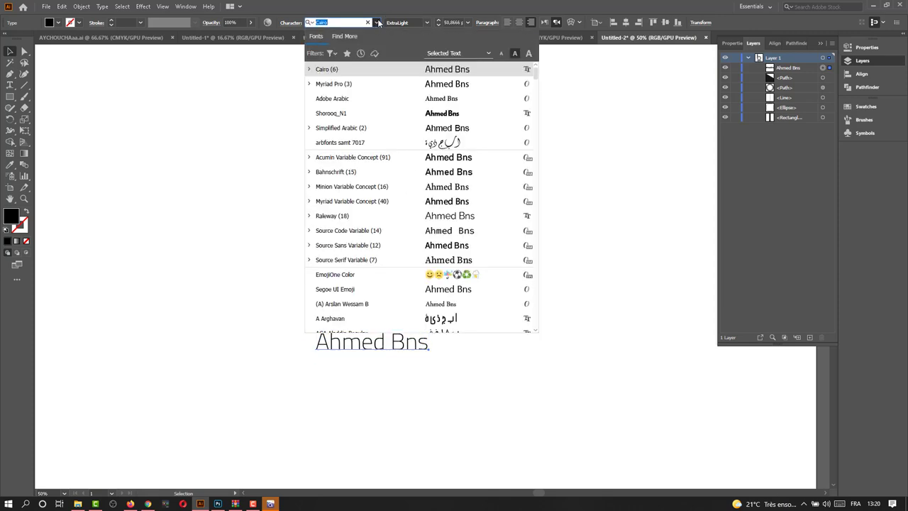
scroll(439, 264, down, 5)
click(439, 264)
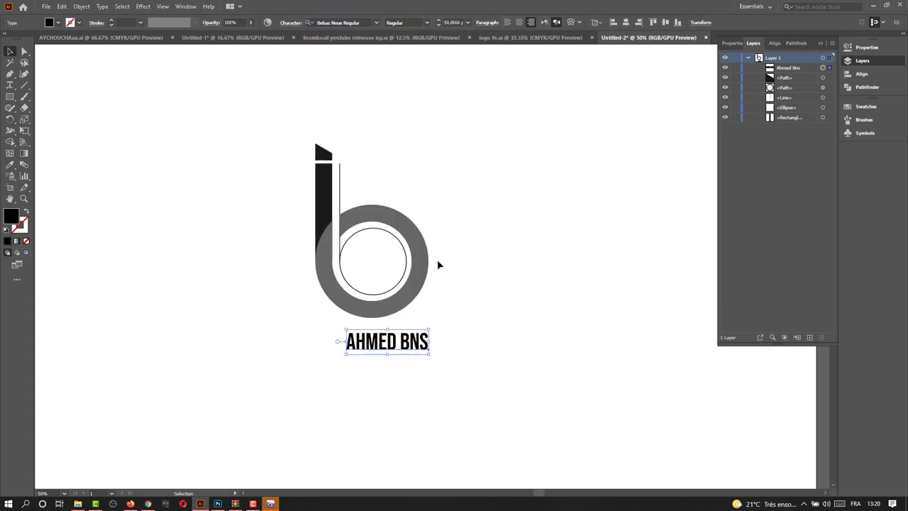
drag(343, 359, 316, 375)
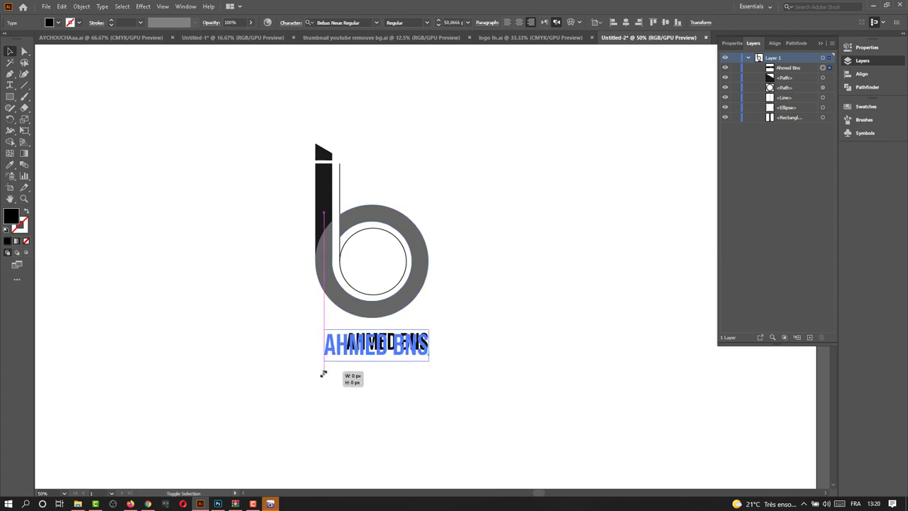
mouse_move(426, 363)
mouse_down()
mouse_move(433, 368)
mouse_move(394, 340)
mouse_move(418, 339)
mouse_up()
click(443, 375)
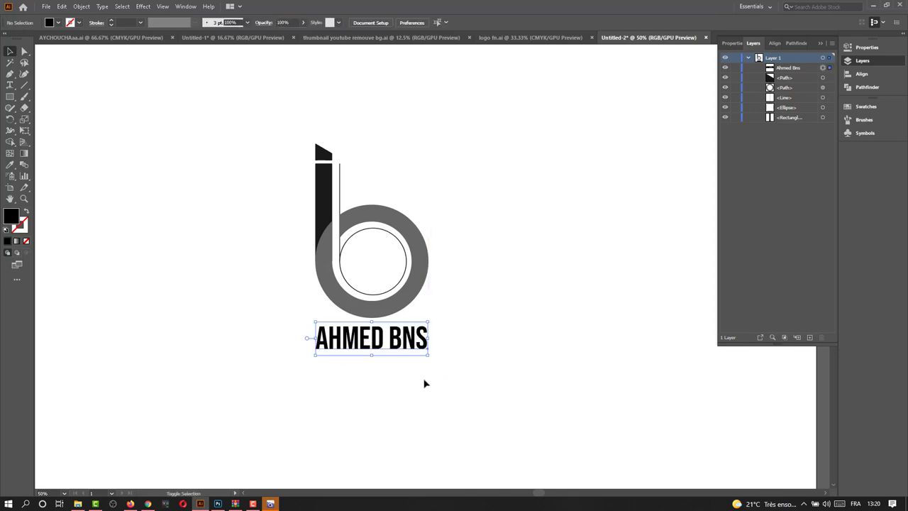
click(424, 381)
scroll(369, 374, up, 1)
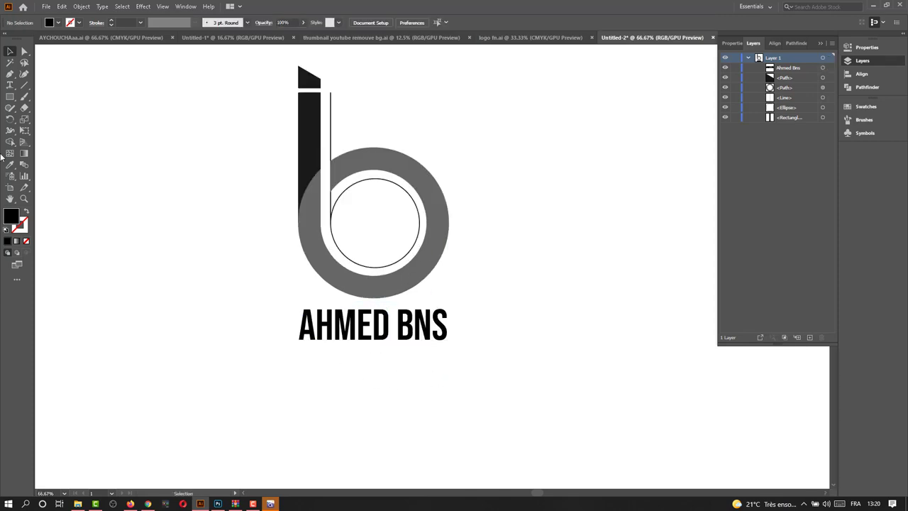
Duplicate the name below it, retype it as 'make innovation happen', and shrink it to fit.
click(336, 328)
key(ctrl+c)
key(ctrl+f)
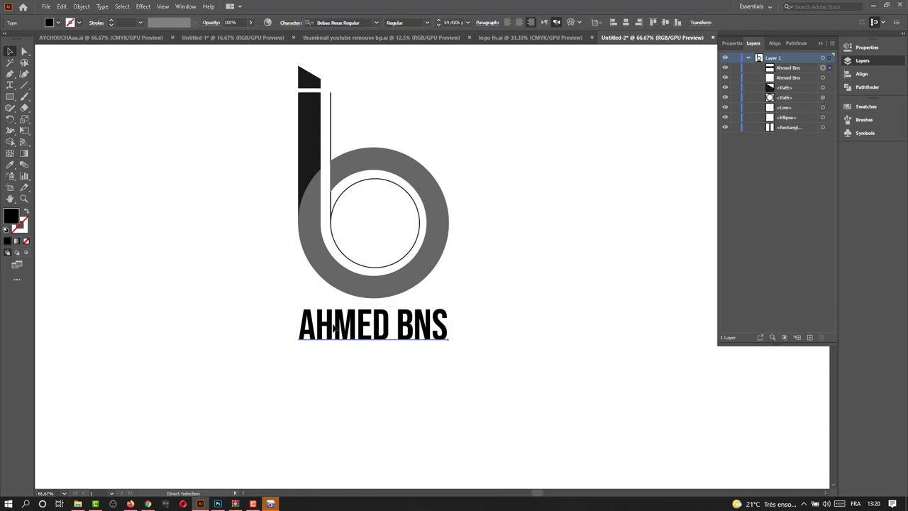
drag(337, 327, 352, 366)
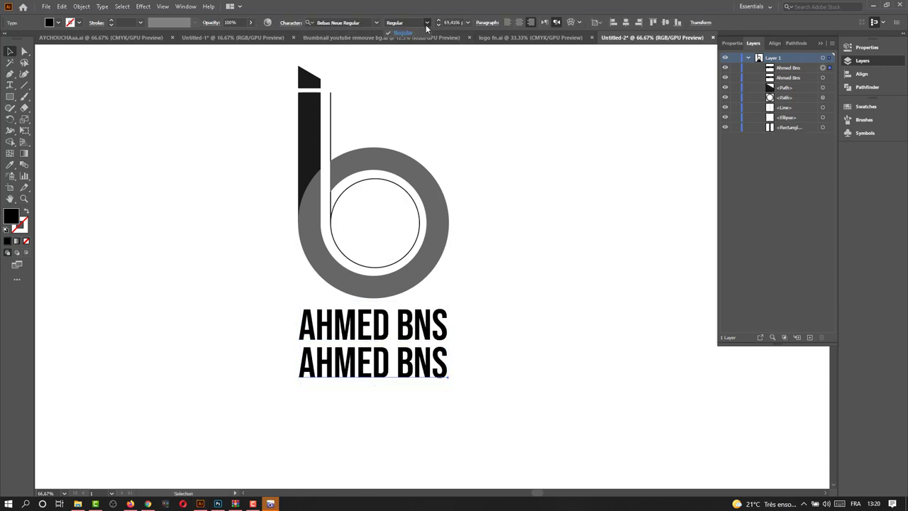
triple_click(415, 363)
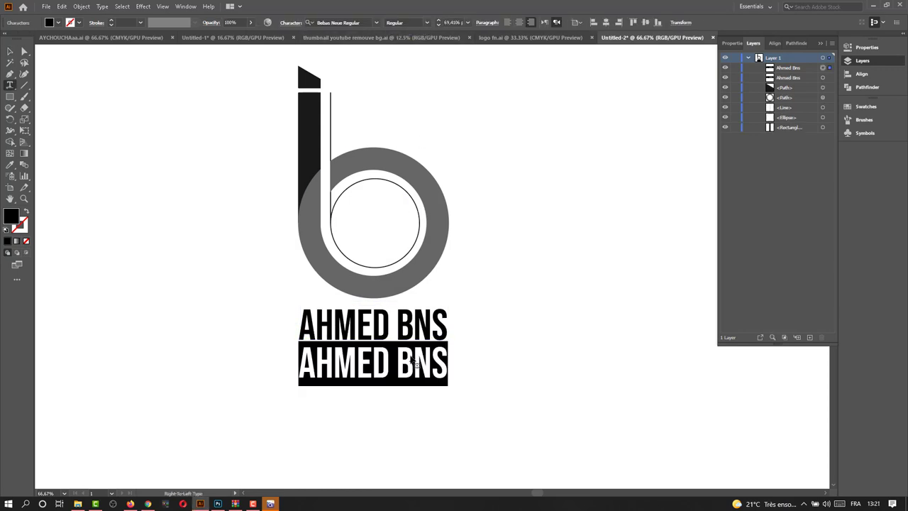
text(make inno)
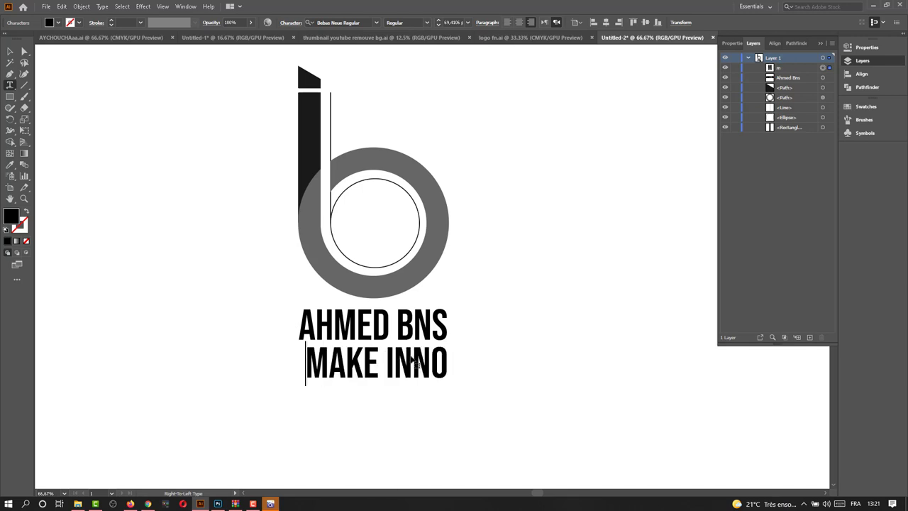
text(vation hape)
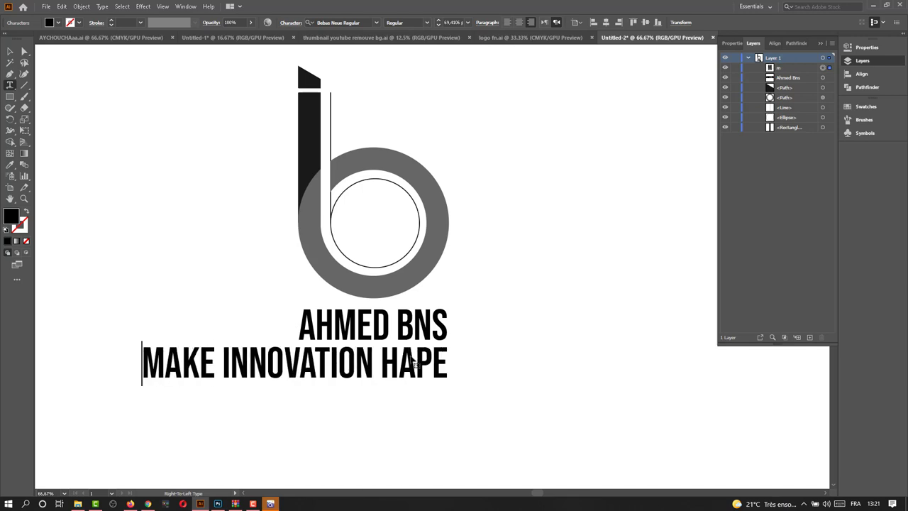
key(BackSpace)
text(pen)
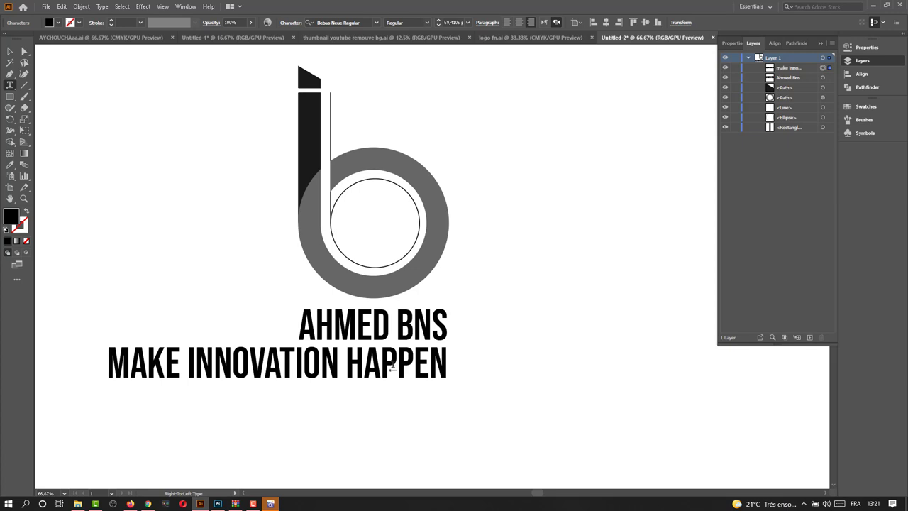
key(ctrl+a)
key(Escape)
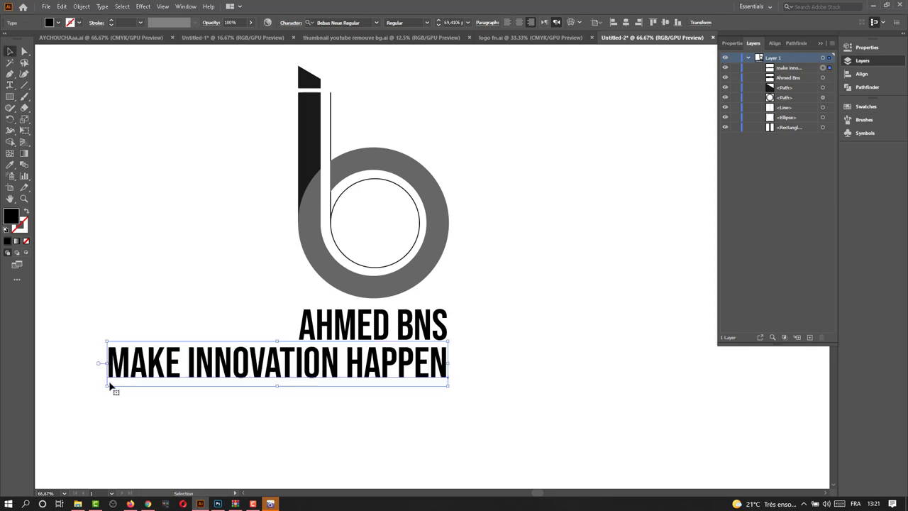
drag(107, 385, 298, 388)
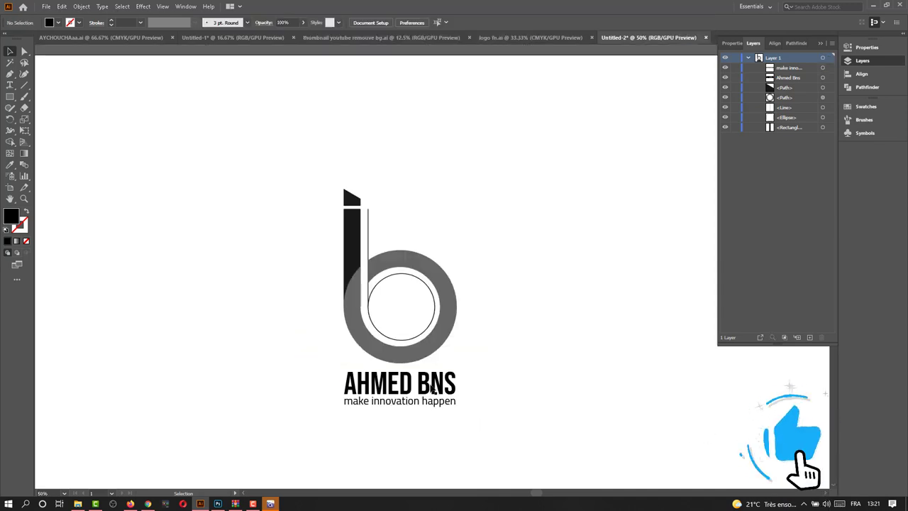
Draw a rectangle over the whole logo and make it a 3 pt black outline.
click(10, 96)
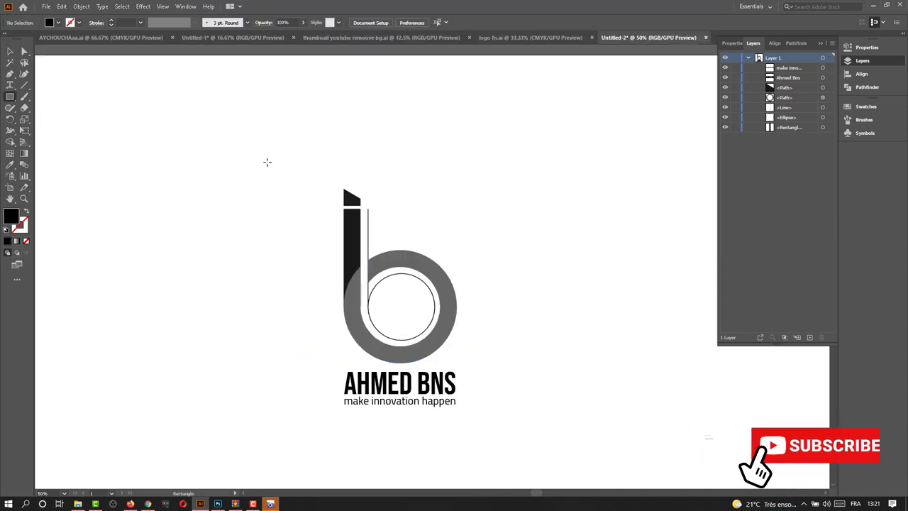
mouse_move(299, 180)
mouse_down()
mouse_move(481, 391)
mouse_move(494, 427)
mouse_up()
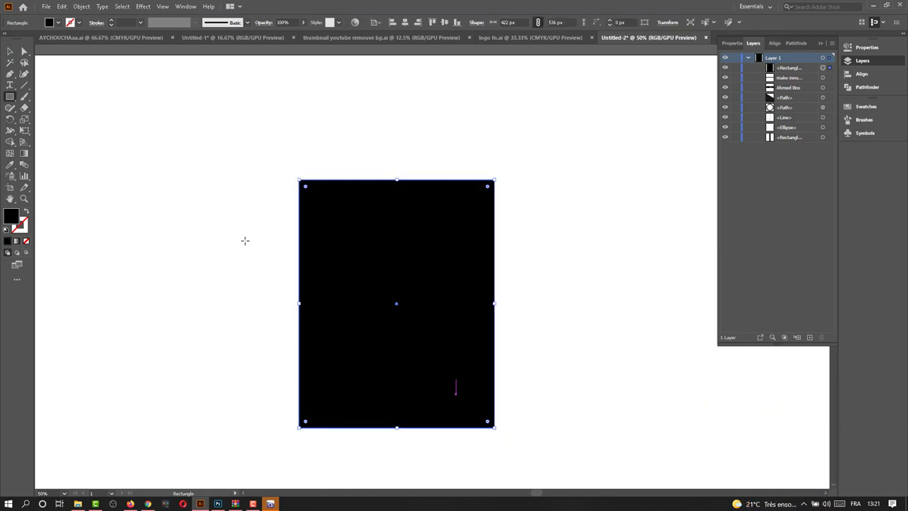
click(25, 212)
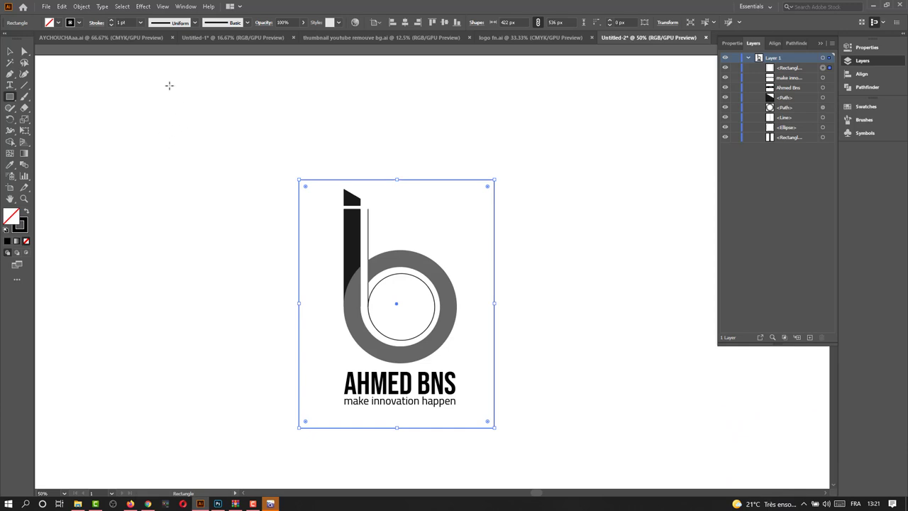
click(111, 20)
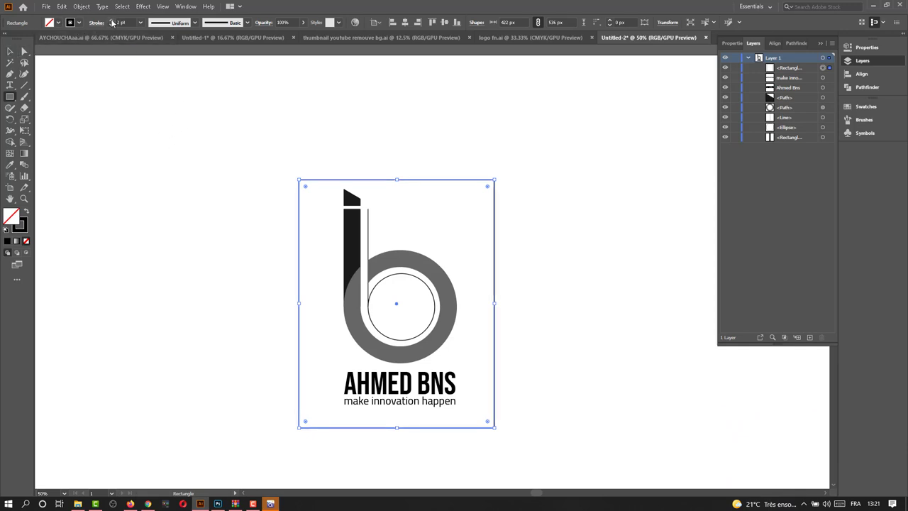
click(112, 20)
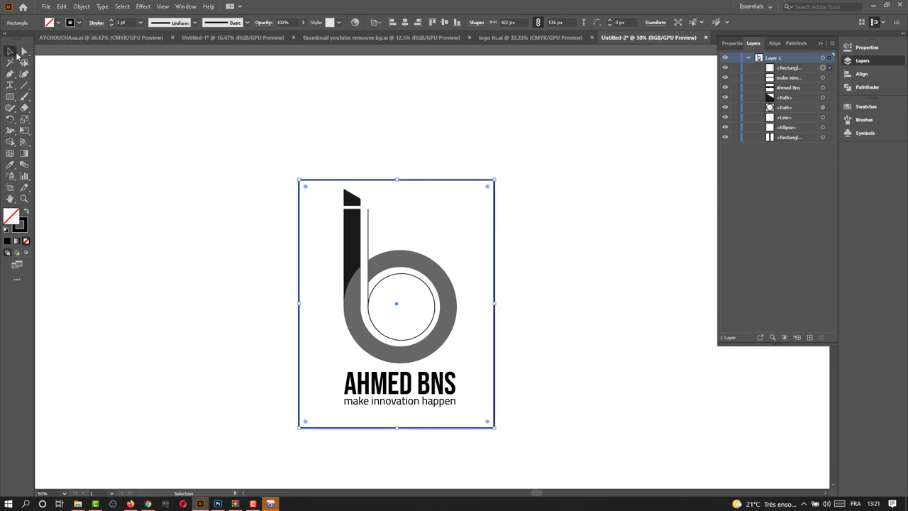
Expand the frame outline and resize it to about 388 × 492 px around the logo.
click(15, 53)
click(440, 210)
click(495, 229)
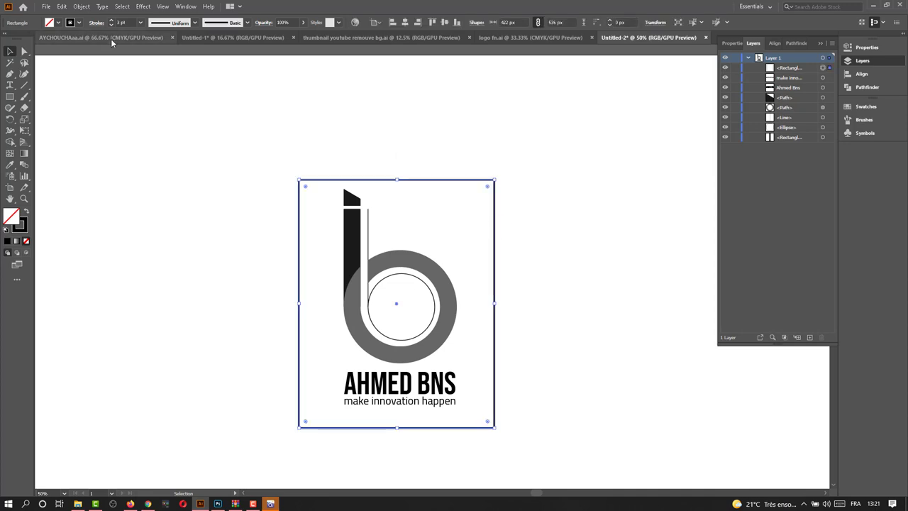
click(81, 7)
click(140, 117)
click(425, 306)
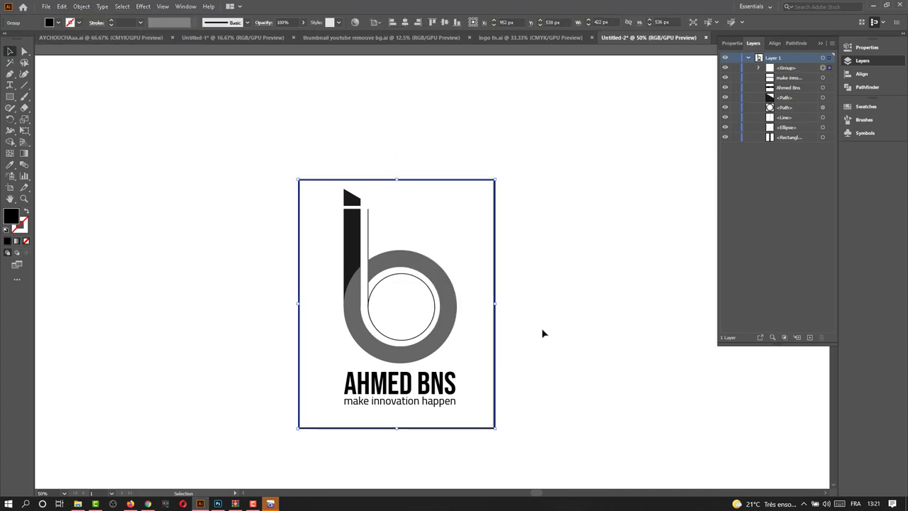
drag(498, 431, 486, 410)
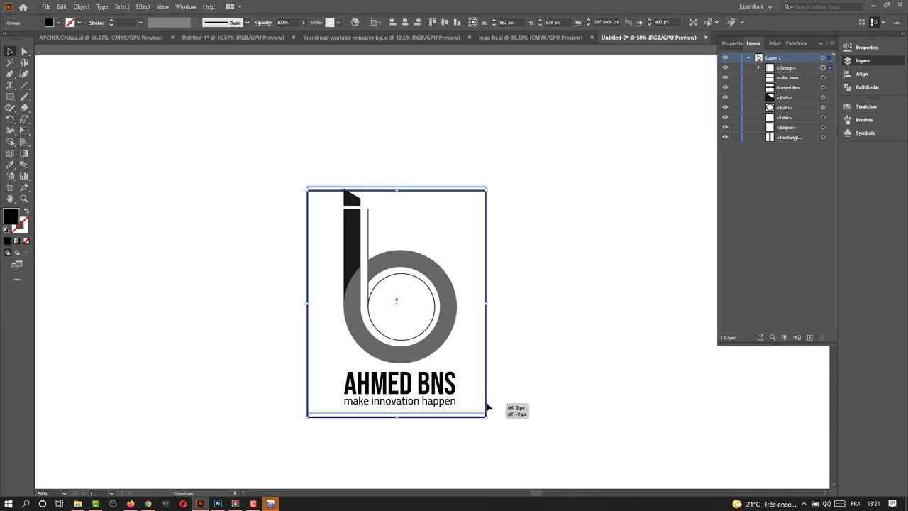
drag(487, 410, 487, 404)
click(525, 422)
scroll(524, 421, down, 2)
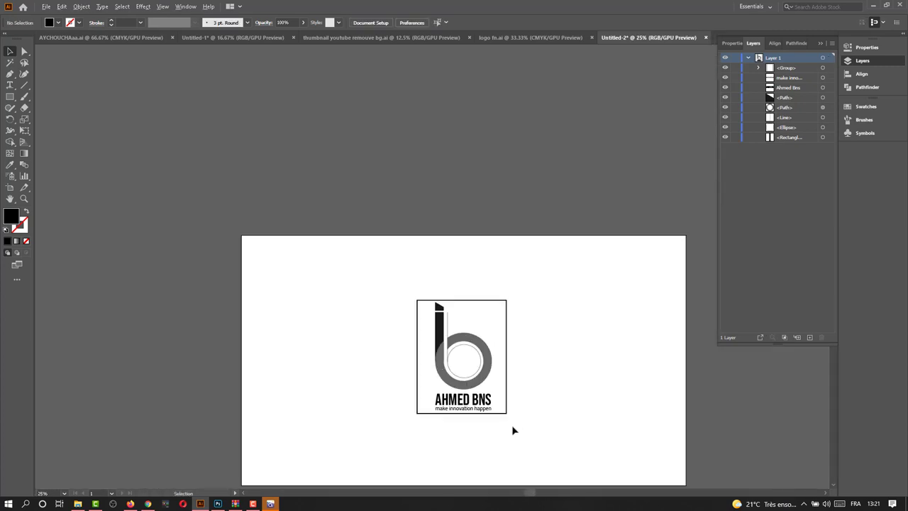
Shift the framed logo to the left of the artboard.
scroll(512, 427, up, 1)
scroll(509, 424, up, 1)
scroll(507, 417, down, 1)
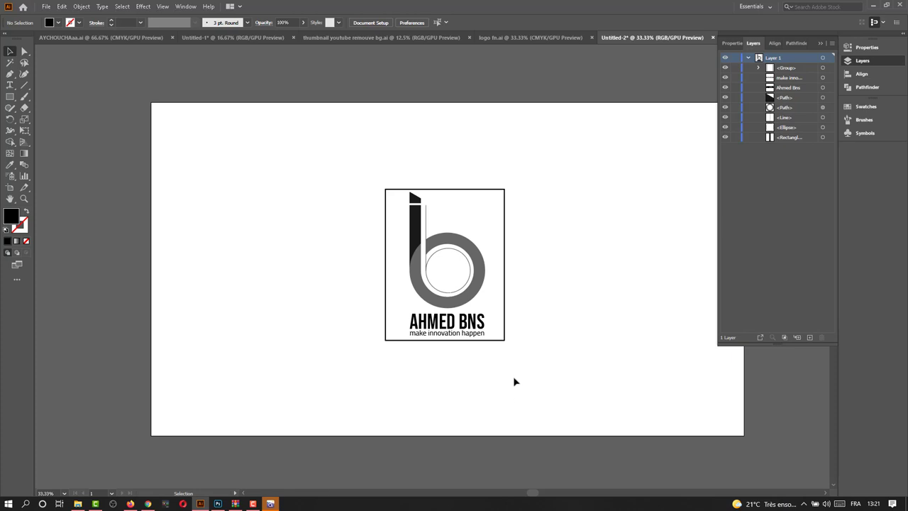
drag(425, 255, 285, 255)
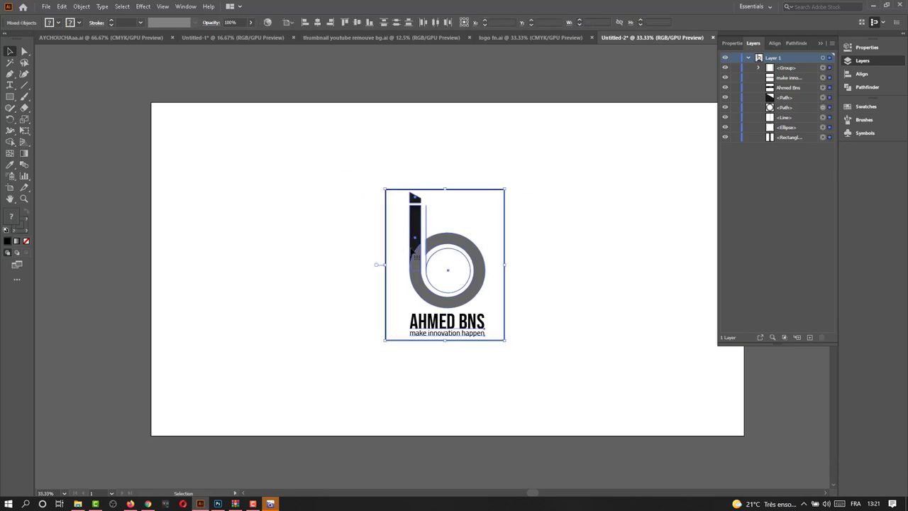
Select the whole framed logo and Alt-drag a duplicate to the right of the original.
click(379, 288)
drag(404, 365, 207, 186)
drag(346, 298, 506, 298)
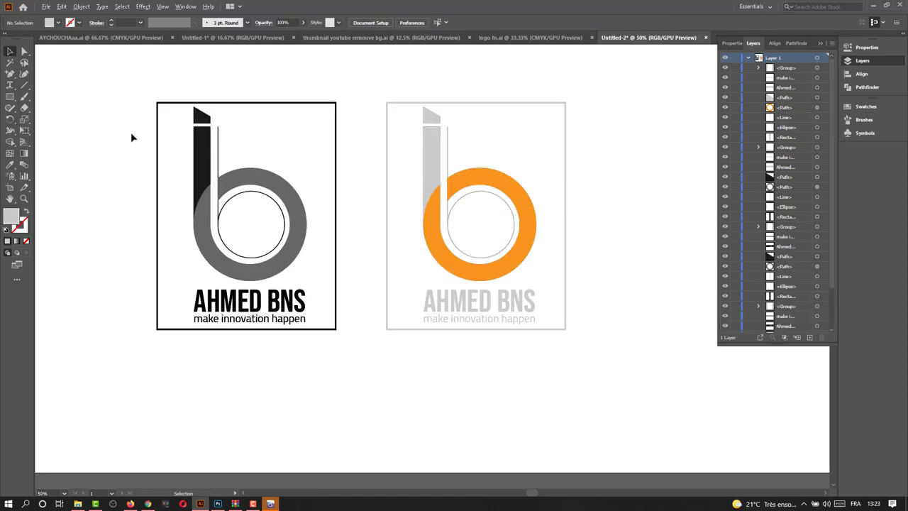
key(ctrl+plus)
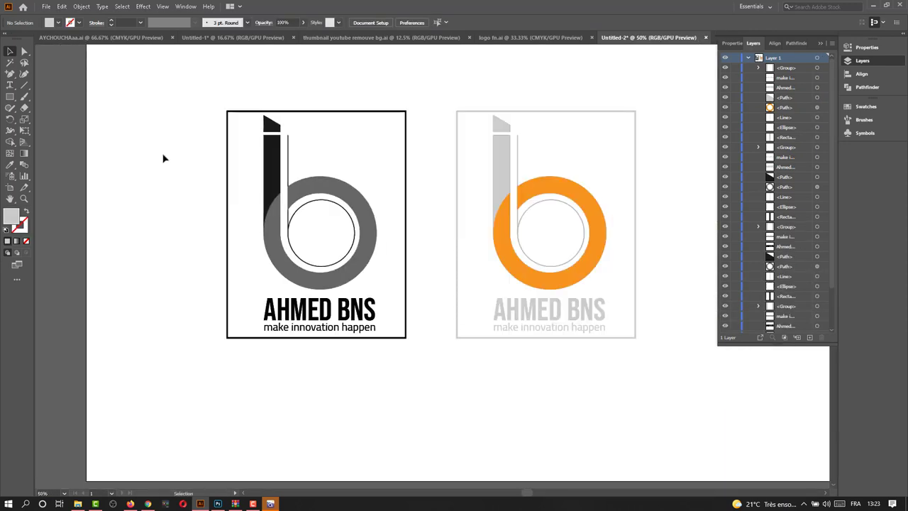